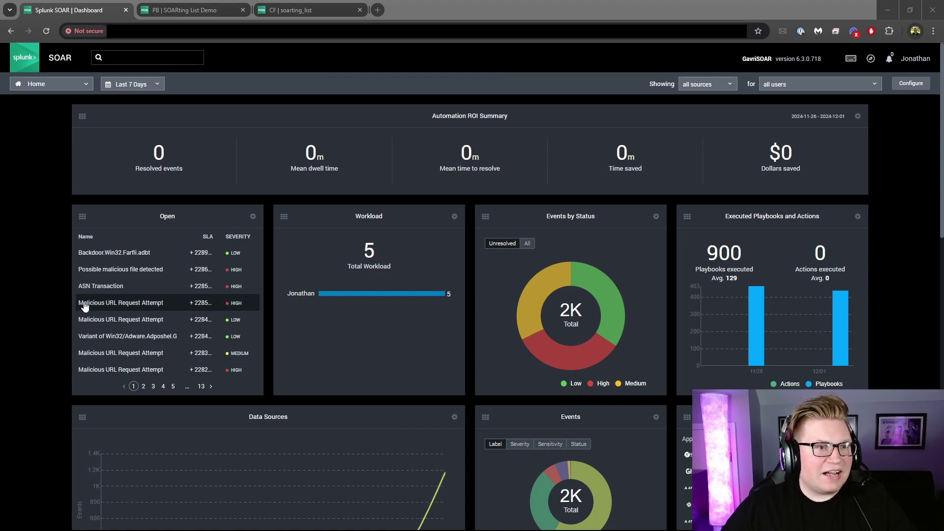
Open the Apps page and search the configured apps for "generator"
left_click(77, 94)
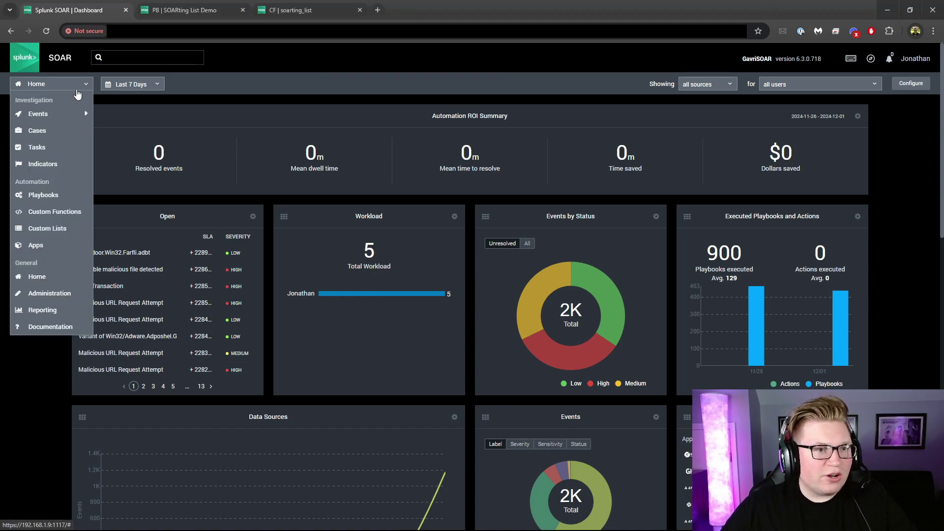
left_click(54, 244)
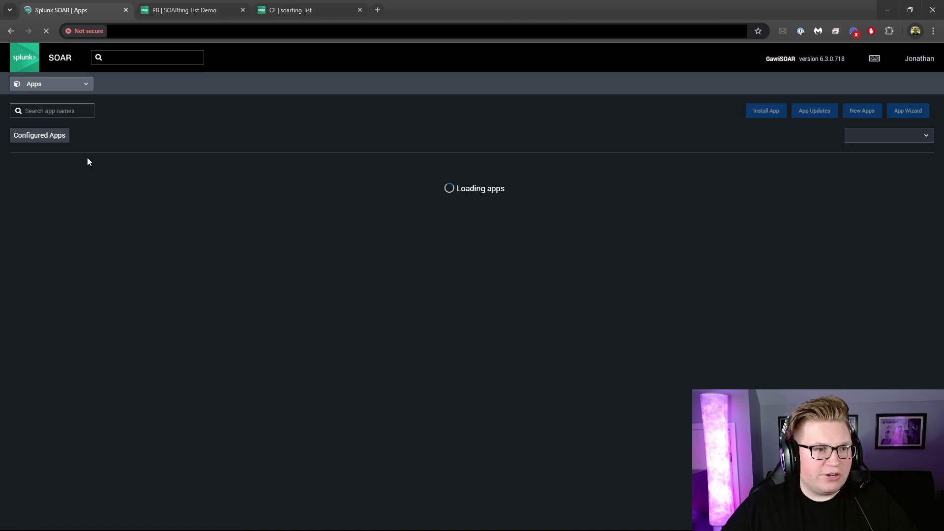
left_click(83, 110)
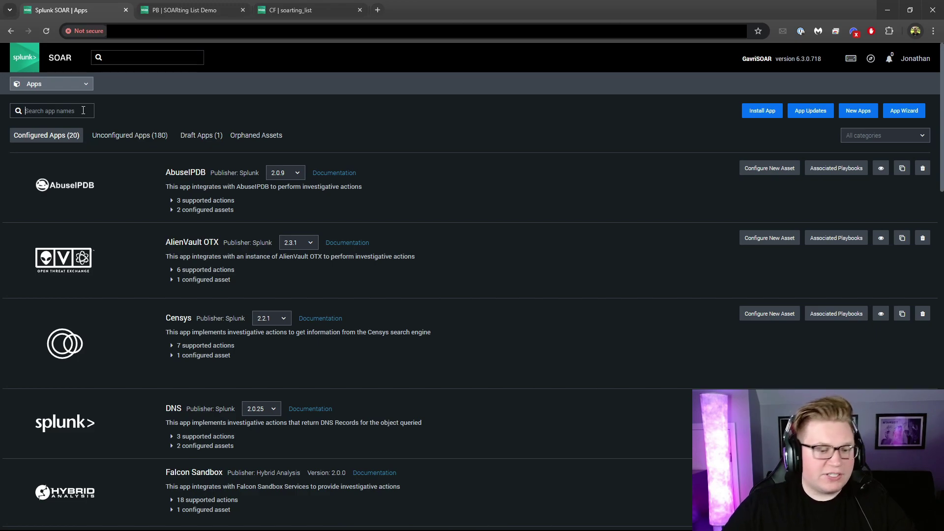
type("generato")
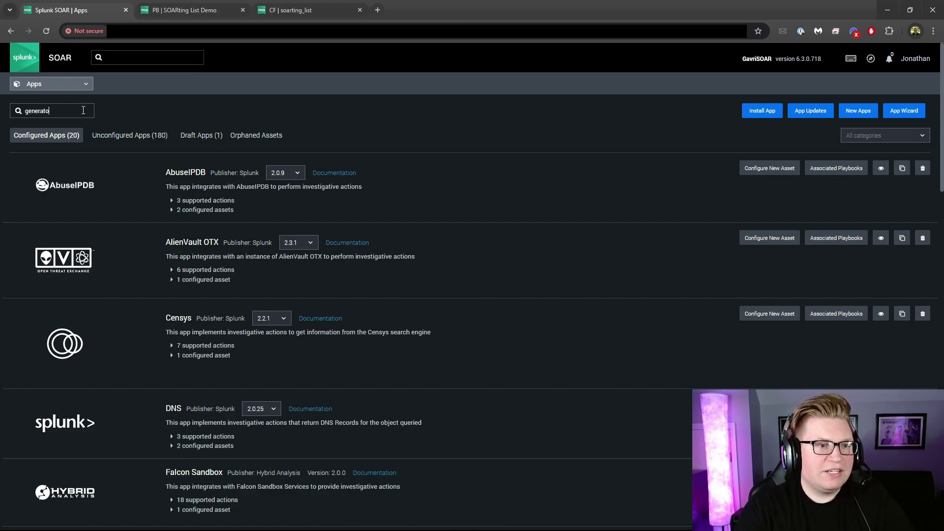
type("r")
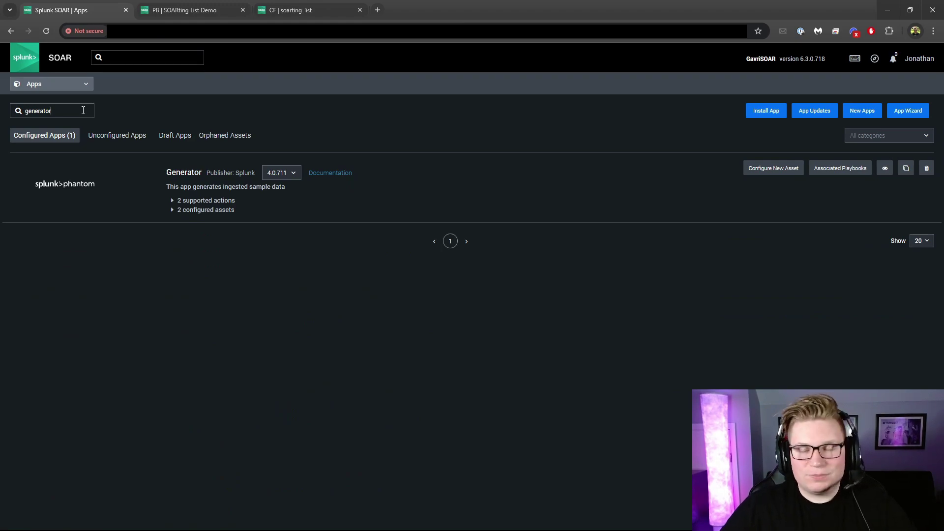
Open the Generator app's data_generator asset and review its asset settings and ingest settings
left_click(202, 210)
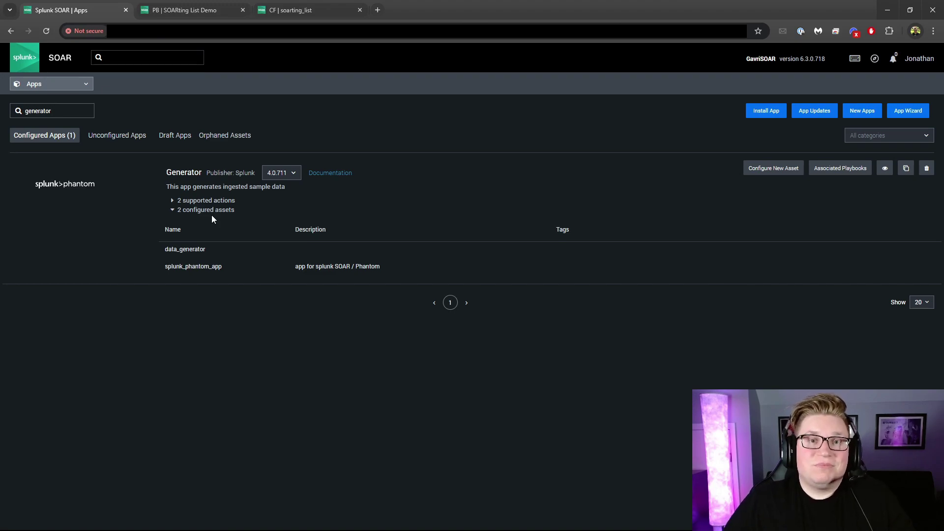
left_click(205, 250)
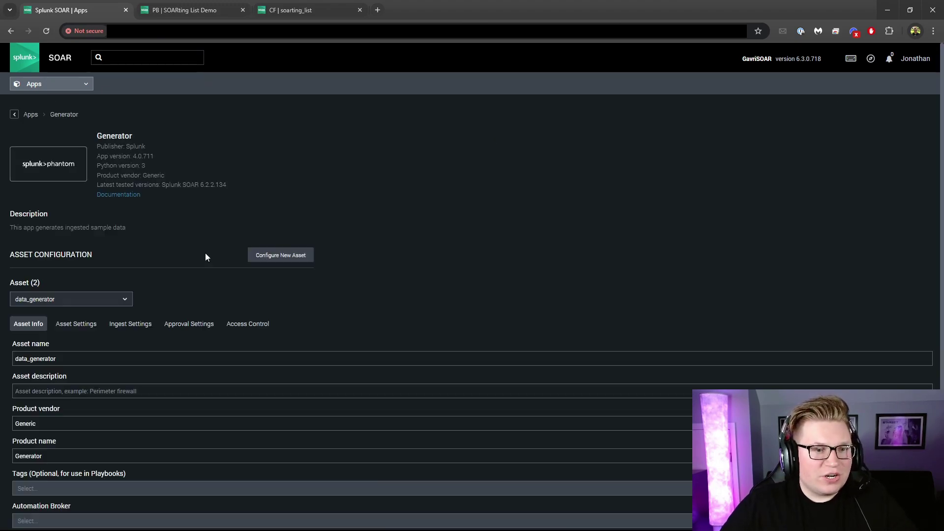
left_click(127, 324)
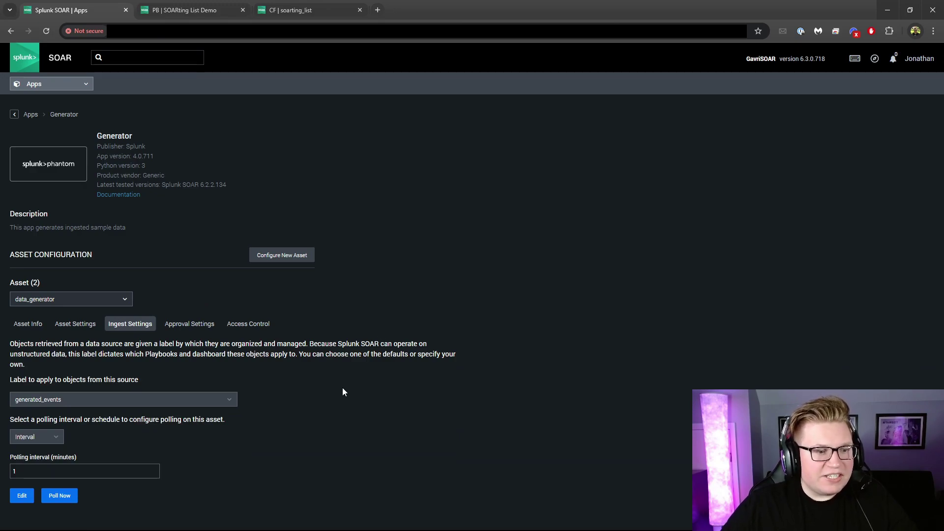
left_click(79, 329)
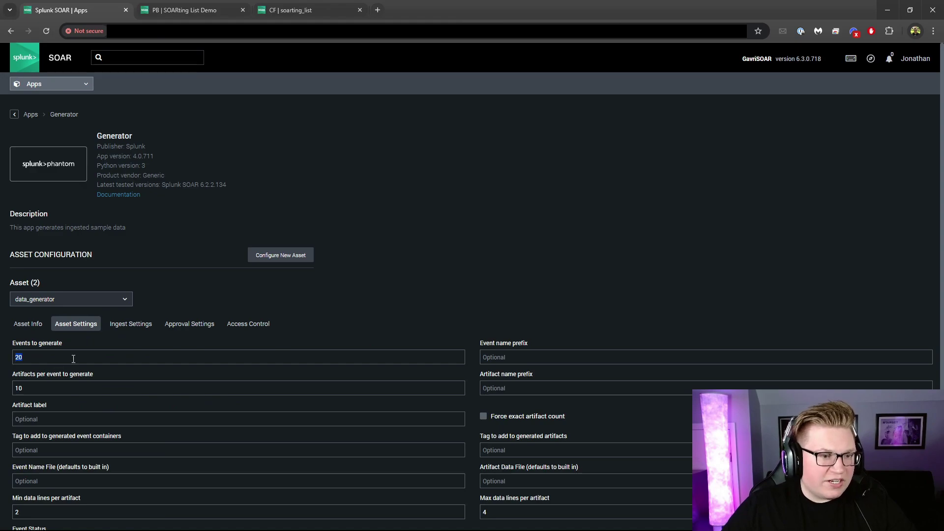
left_click(136, 329)
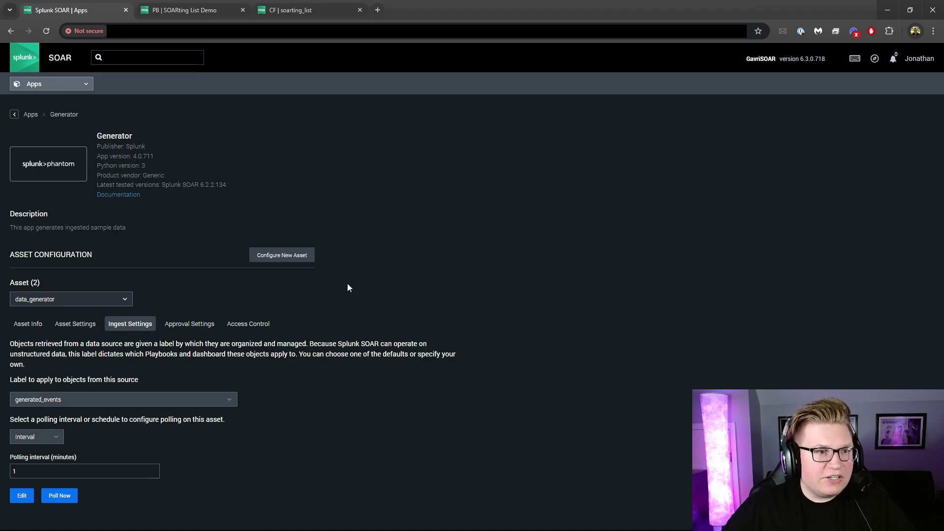
Open the Events queue and examine the names and labels of the recently generated events
left_click(64, 88)
left_click(51, 109)
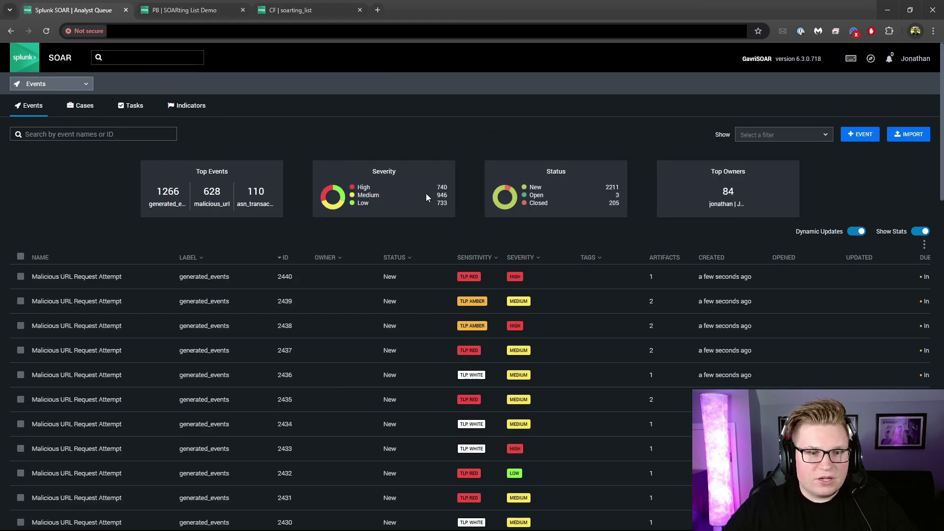
scroll(458, 207, "down", 2)
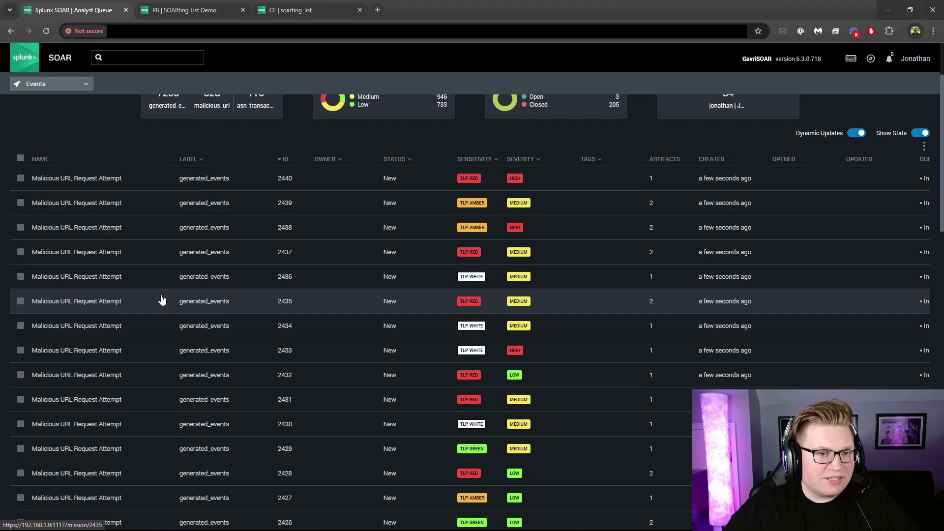
scroll(161, 299, "down", 1)
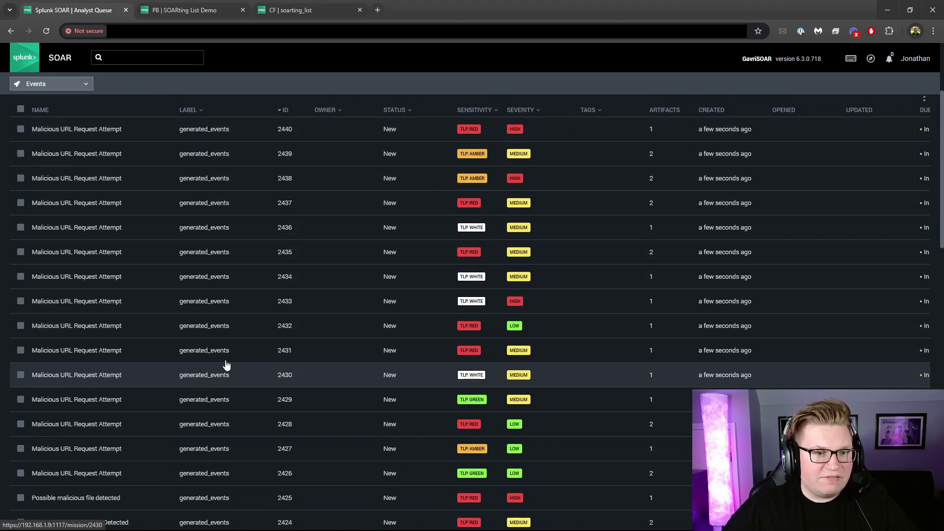
scroll(237, 350, "down", 2)
scroll(236, 350, "down", 2)
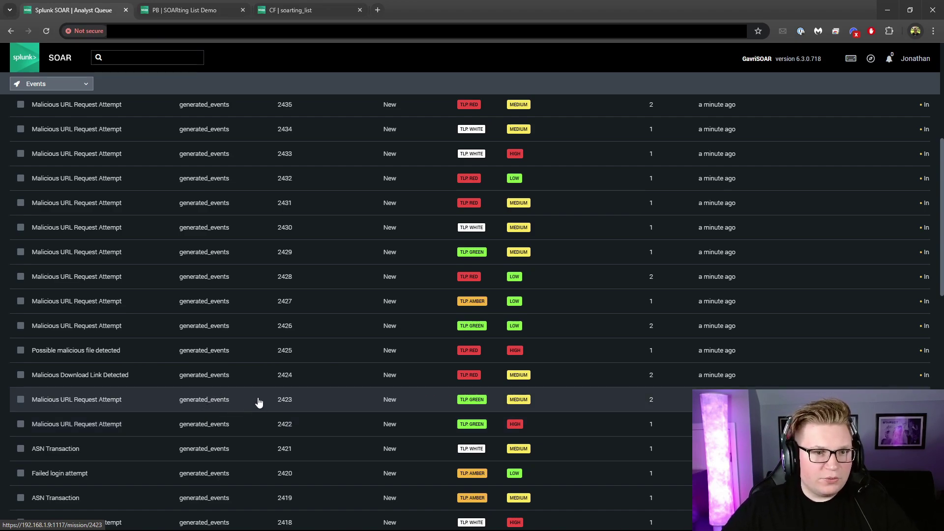
scroll(257, 401, "up", 3)
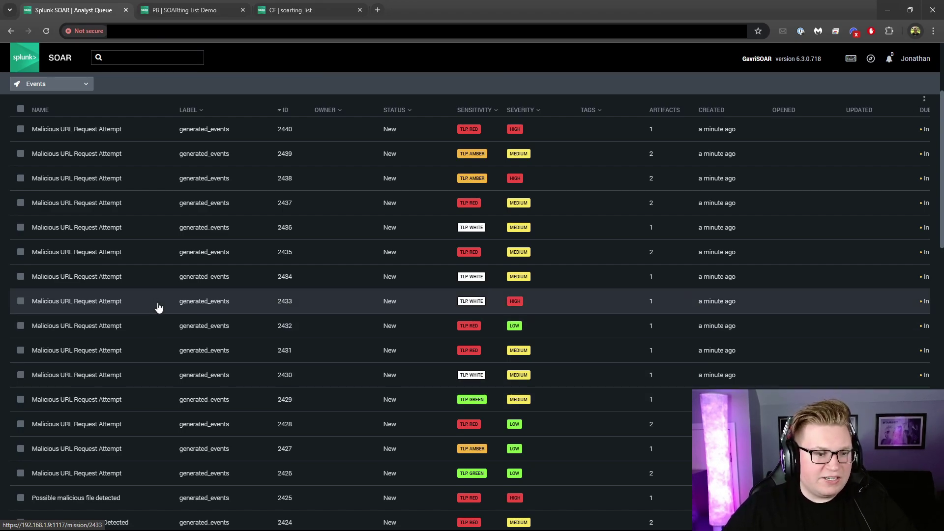
scroll(168, 319, "down", 3)
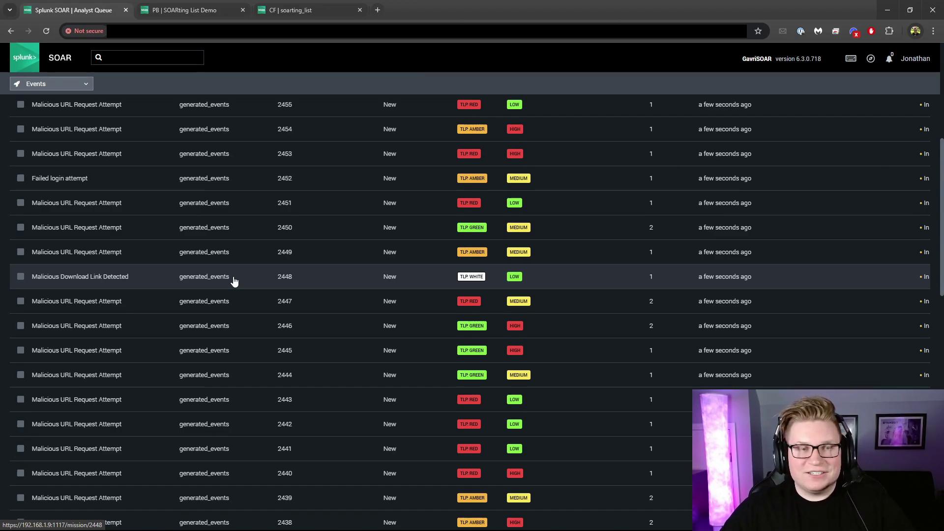
Switch to the SOARting List Demo playbook and open the soarting_list utility block's configuration
left_click(213, 10)
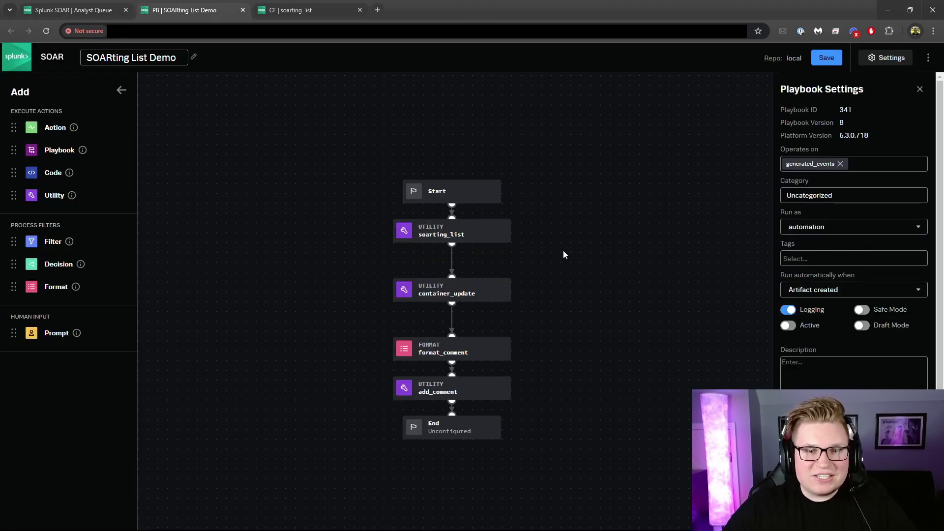
left_click(494, 238)
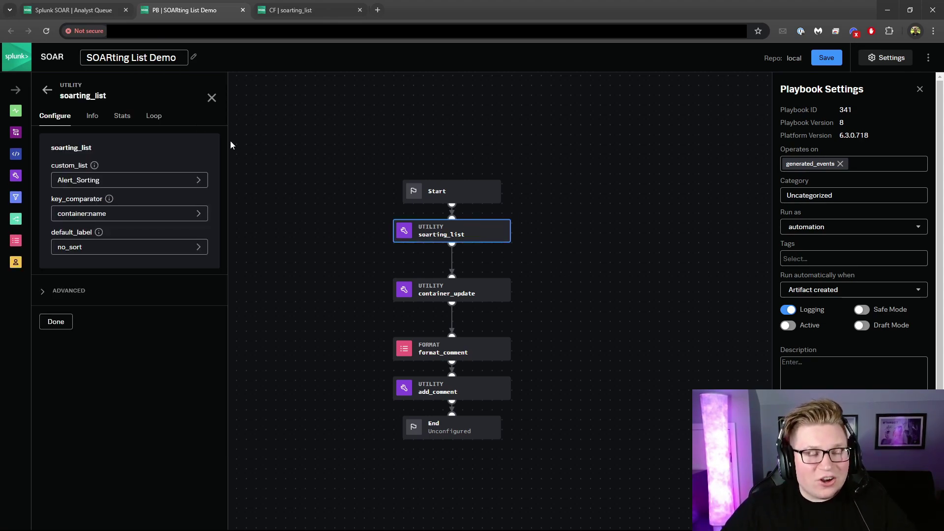
Open Custom Lists in a new browser tab placed after the playbook's tab, and open the Alert_Sorting list
left_click(89, 11)
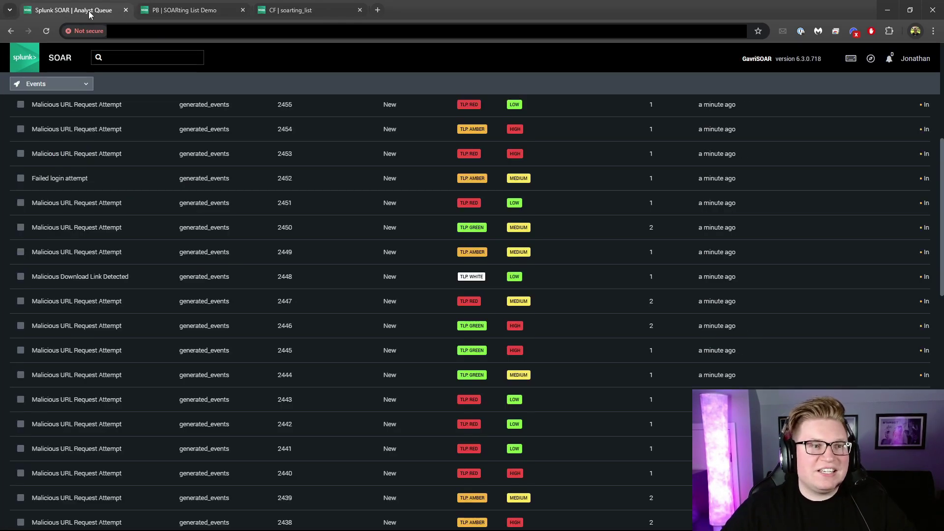
left_click(67, 84)
middle_click(47, 228)
left_click(220, 14)
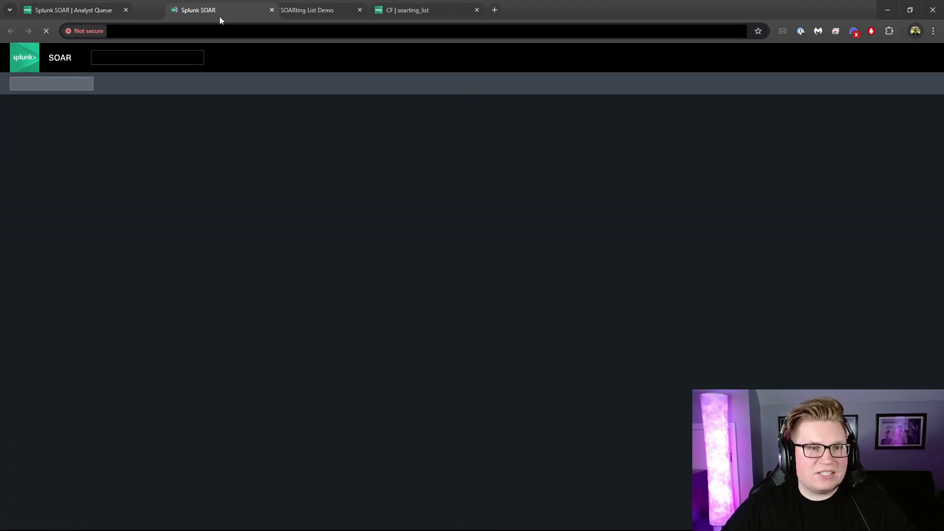
left_click_drag(220, 14, 296, 10)
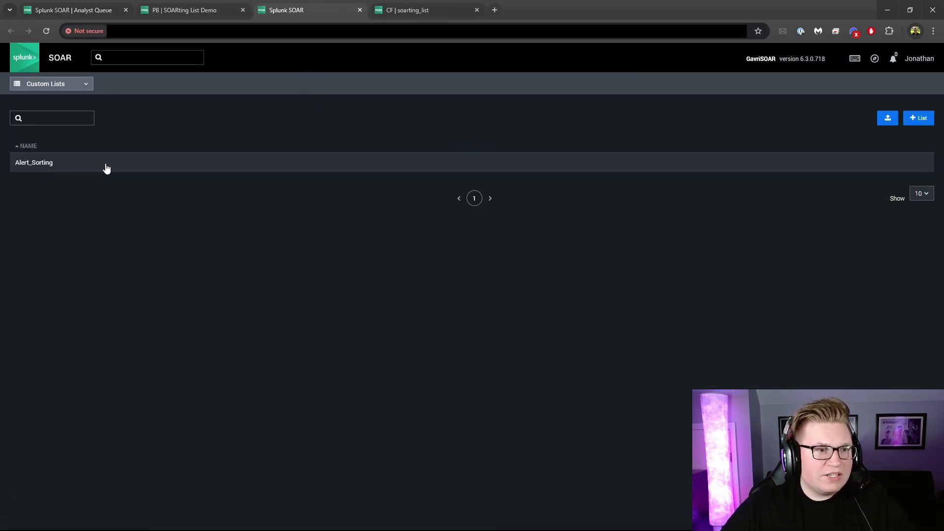
left_click(103, 167)
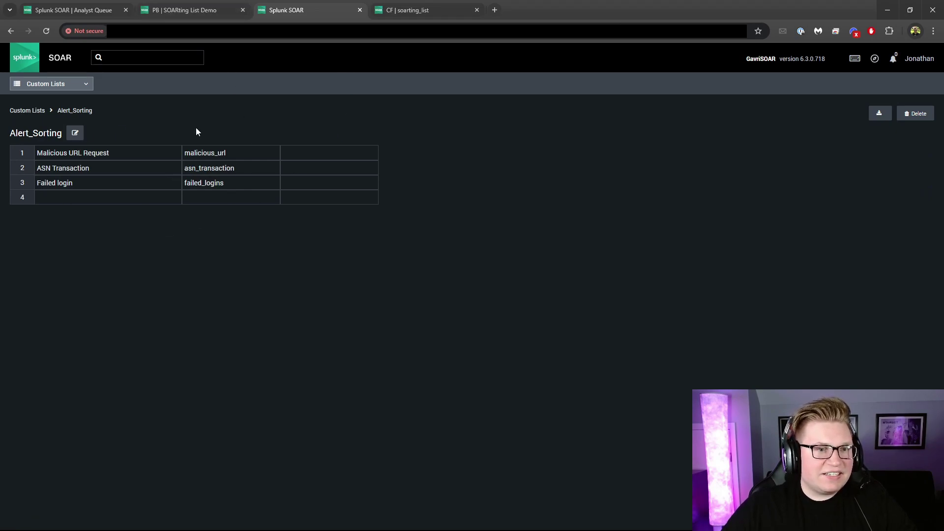
Compare the soarting_list block's custom_list and key_comparator inputs with the entries in the Alert_Sorting list
left_click(181, 12)
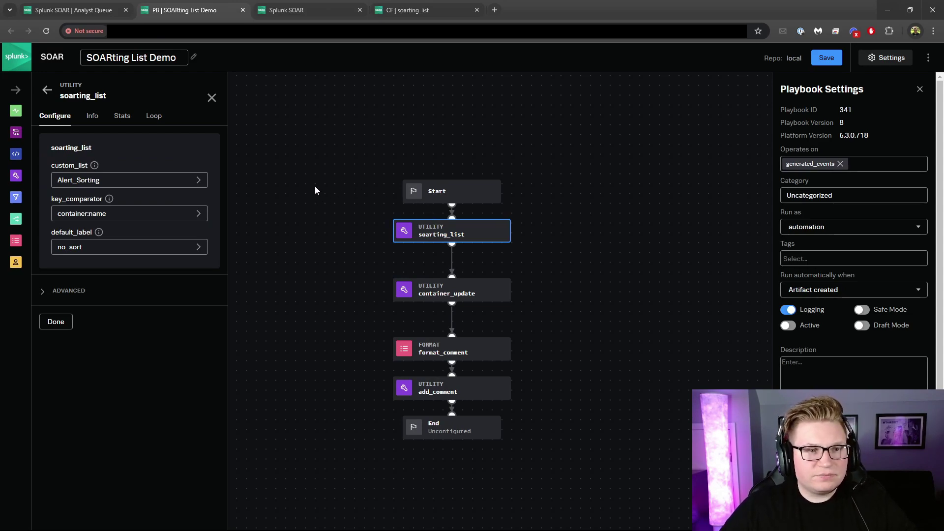
mouse_move(94, 165)
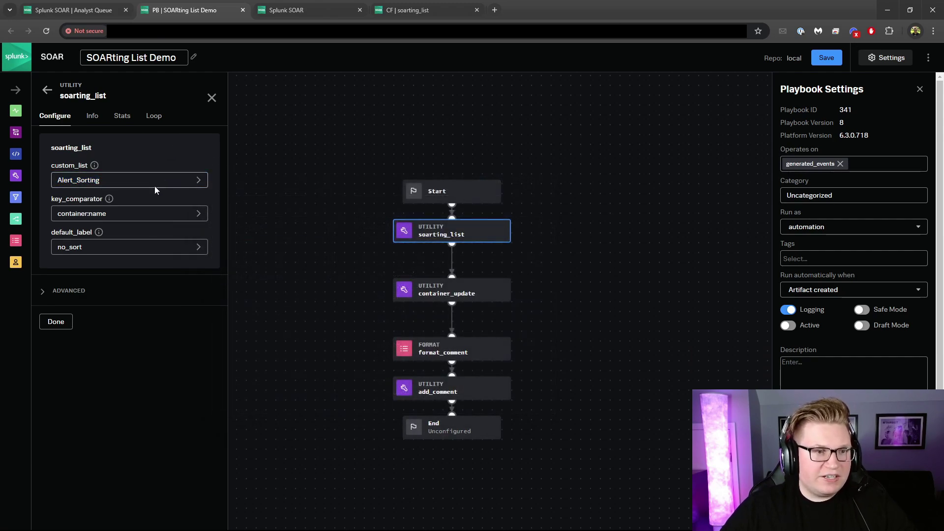
left_click(295, 9)
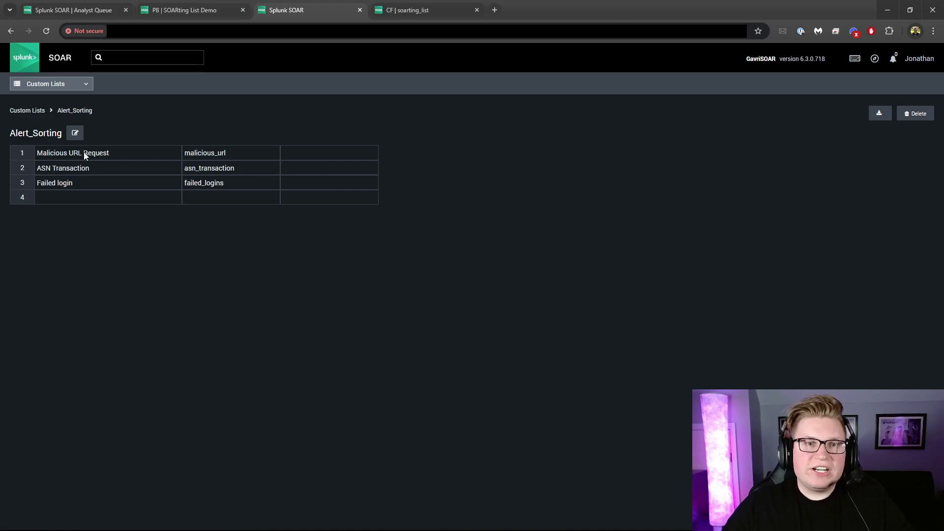
left_click(207, 11)
left_click(300, 18)
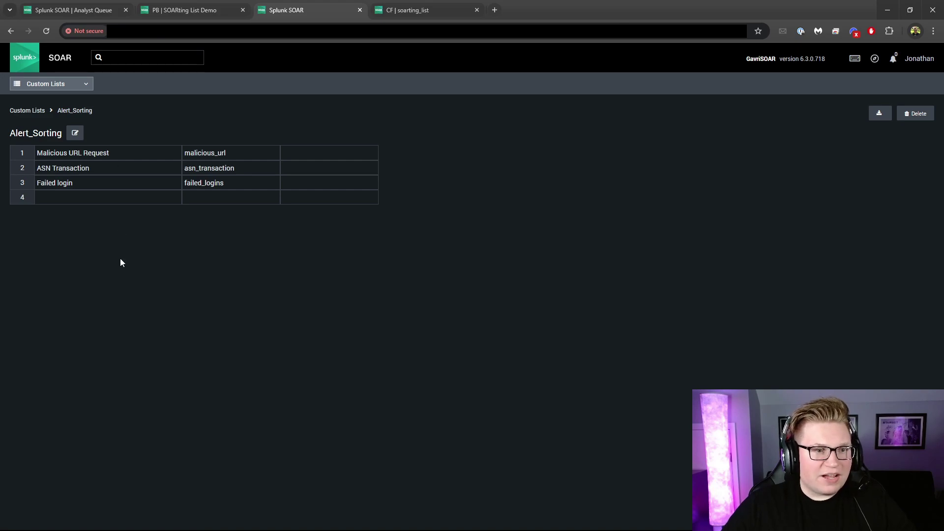
left_click(211, 15)
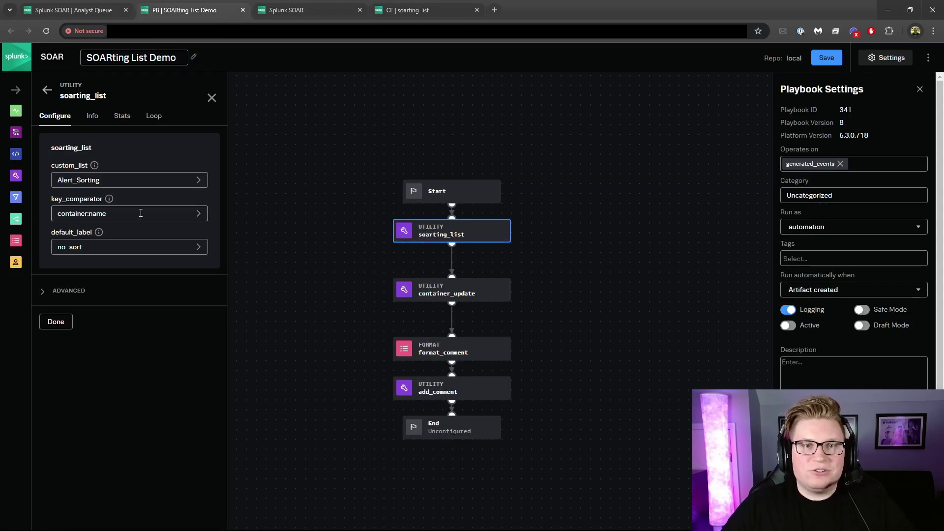
left_click(139, 213)
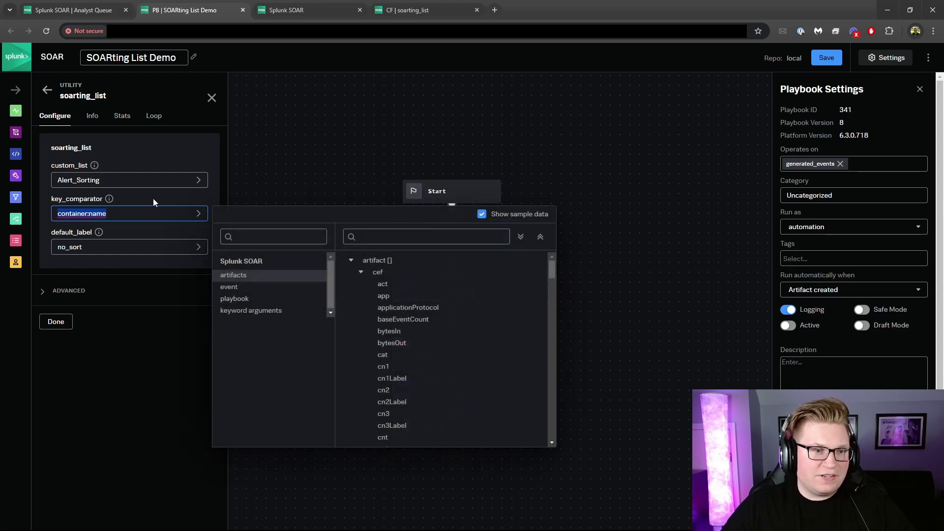
left_click(153, 199)
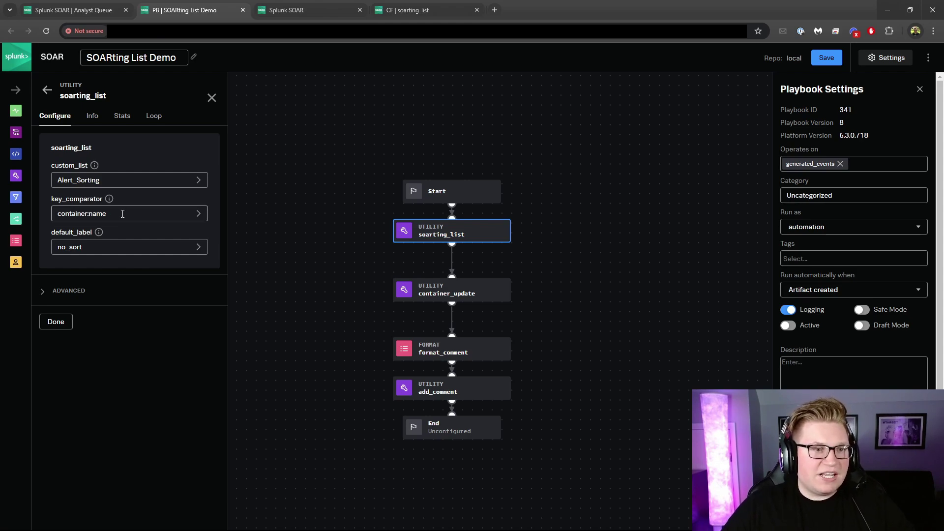
Open the Malicious URL Request Attempt event 2473 and compare its name with the keys in the Alert_Sorting list
left_click(92, 11)
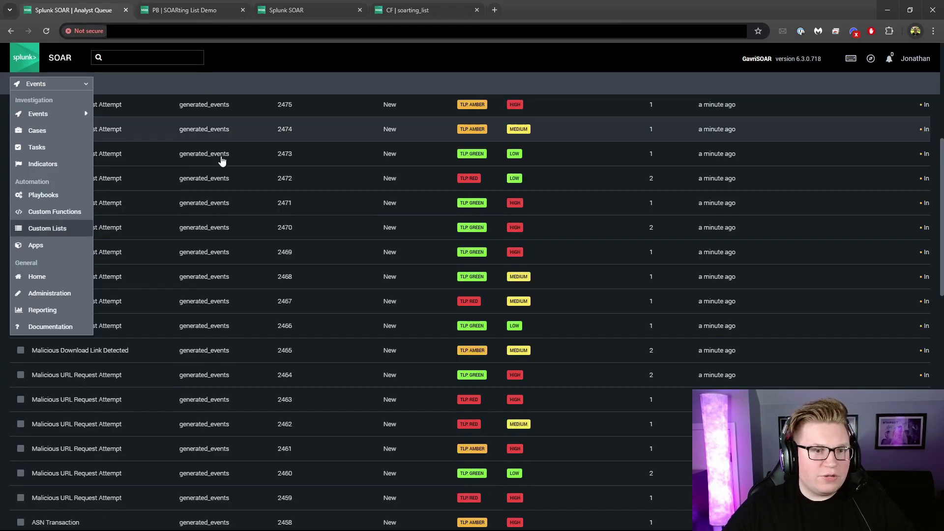
left_click(200, 155)
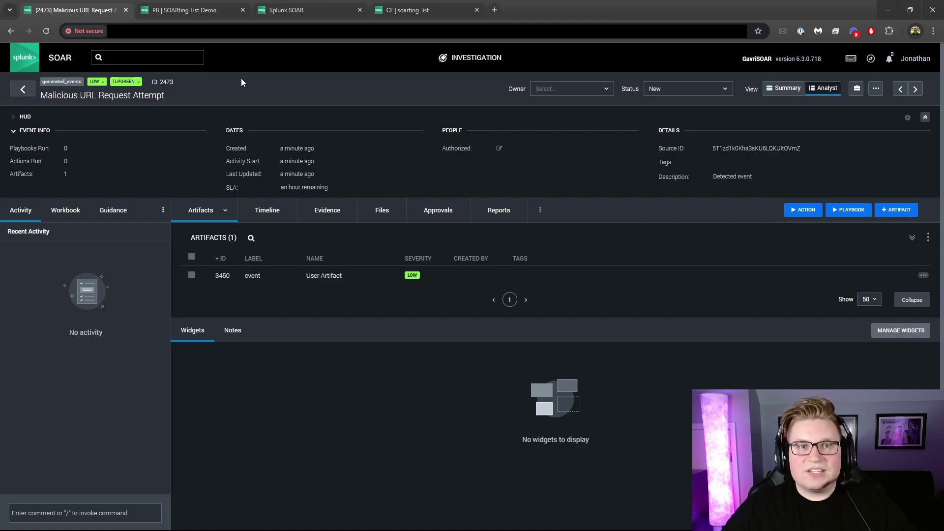
left_click(425, 19)
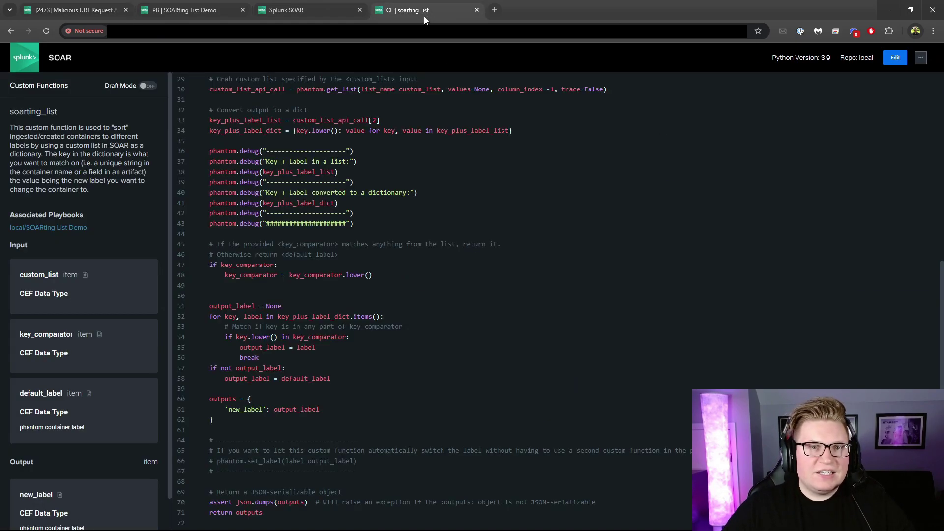
left_click(302, 10)
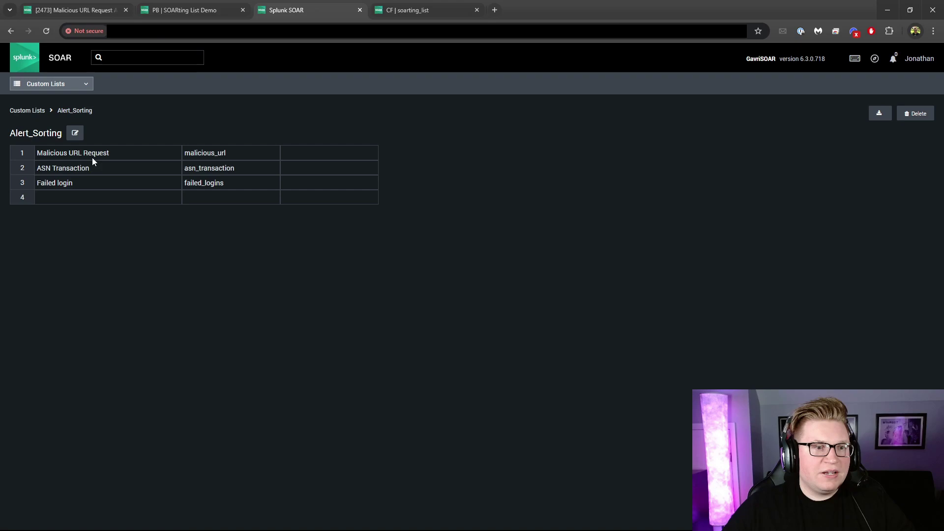
left_click(98, 16)
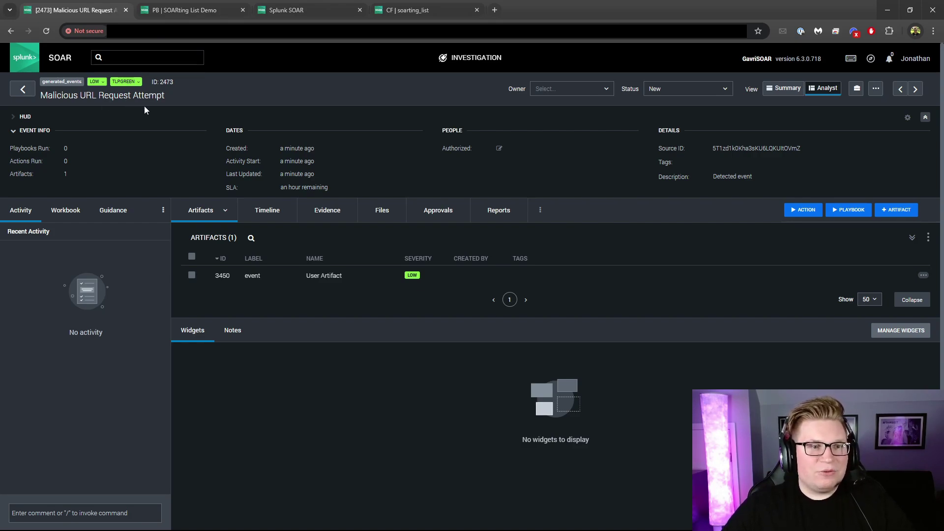
left_click(322, 14)
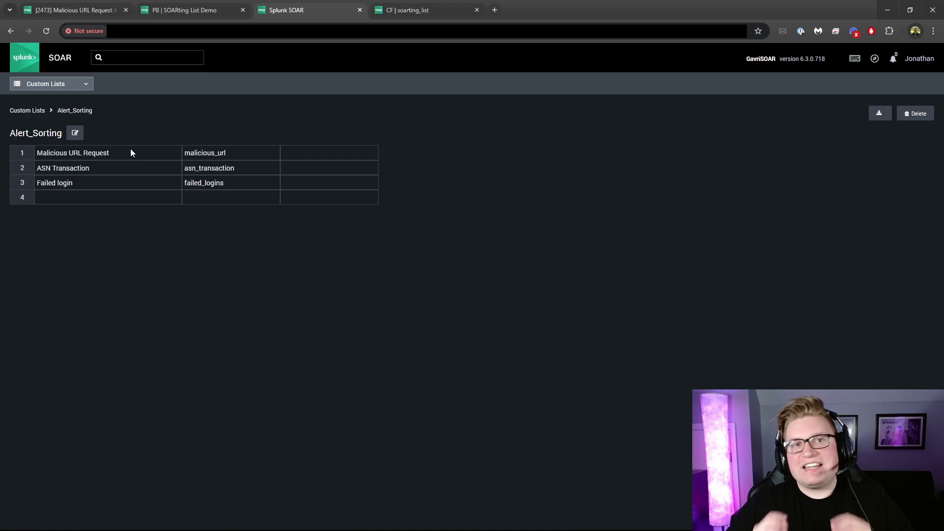
Expand the User Artifact of event 2473 and compare the event's name and artifact details with the Alert_Sorting keys
left_click(93, 16)
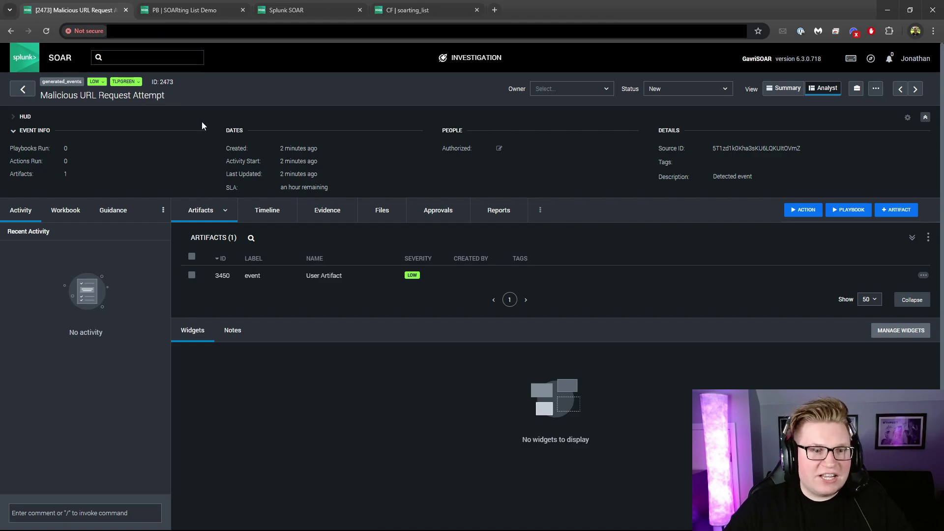
left_click(353, 276)
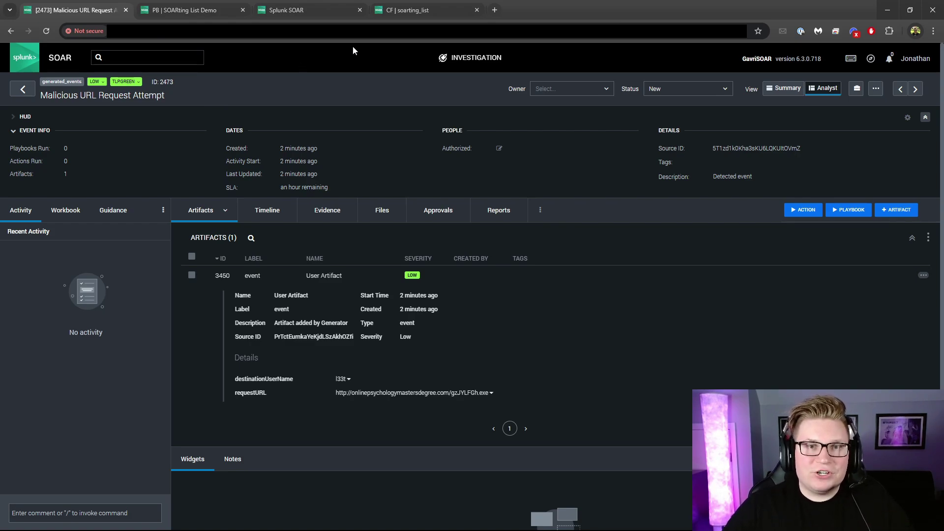
left_click(320, 12)
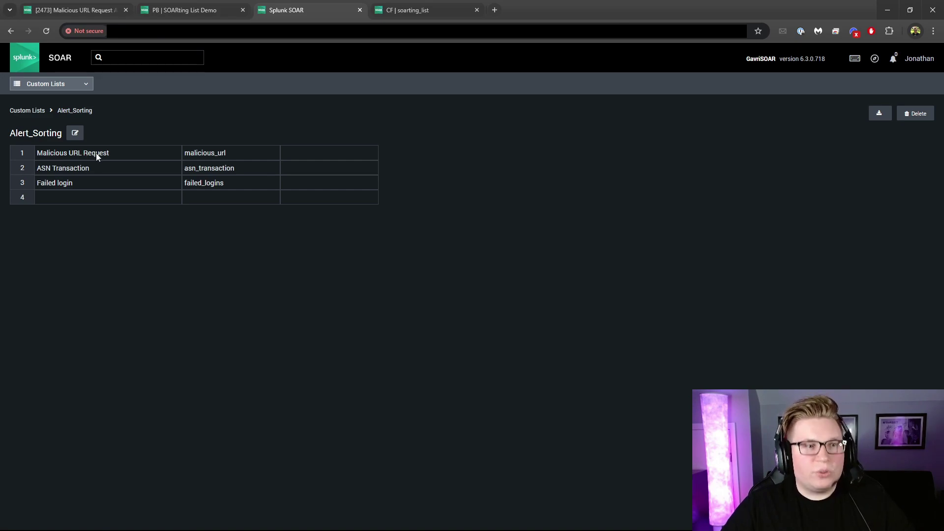
left_click(79, 10)
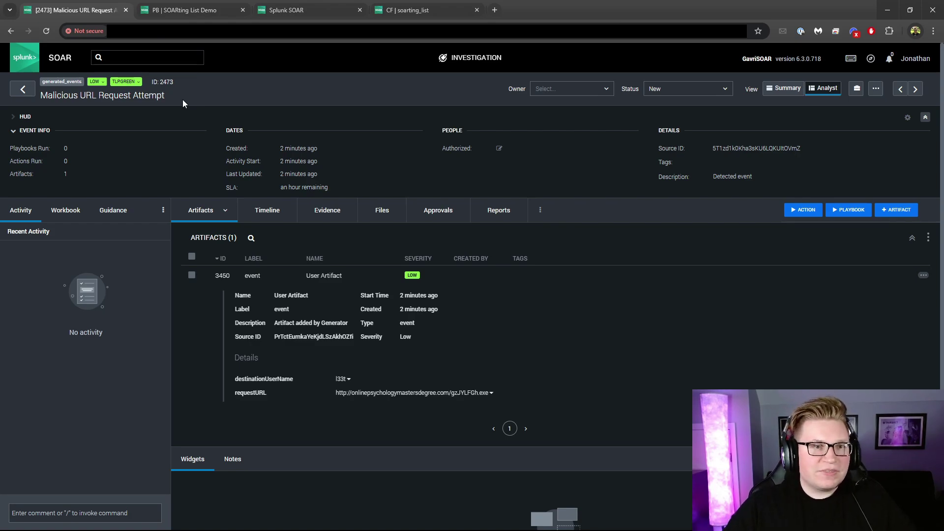
Check the soarting_list block's default_label input against the entries in the Alert_Sorting list
left_click(184, 10)
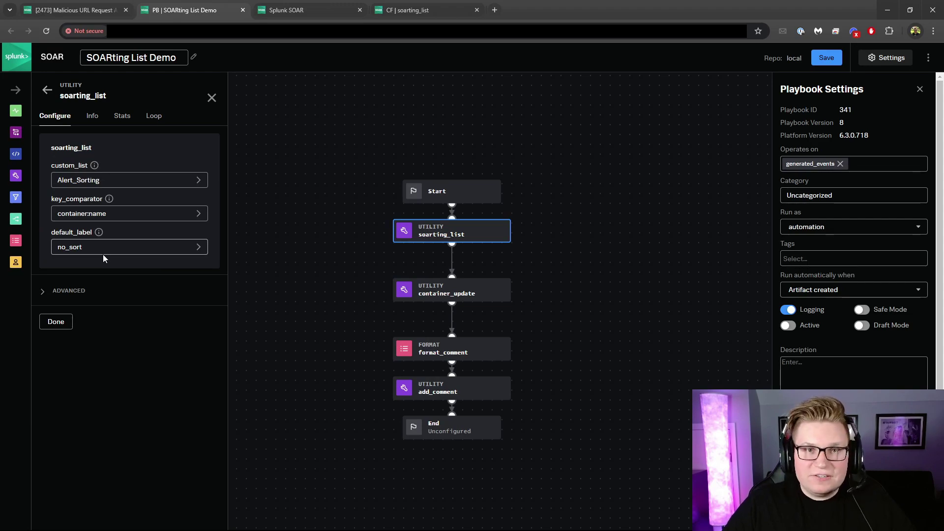
left_click(314, 12)
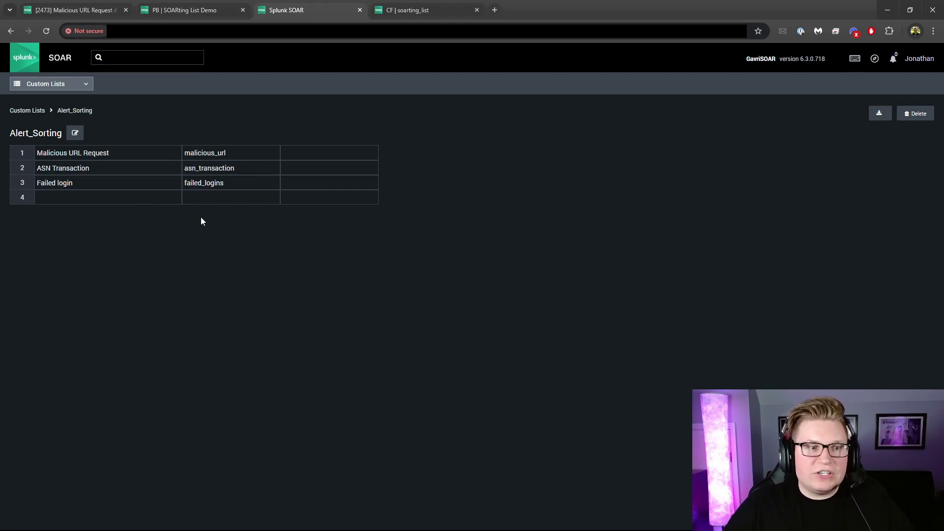
left_click(209, 12)
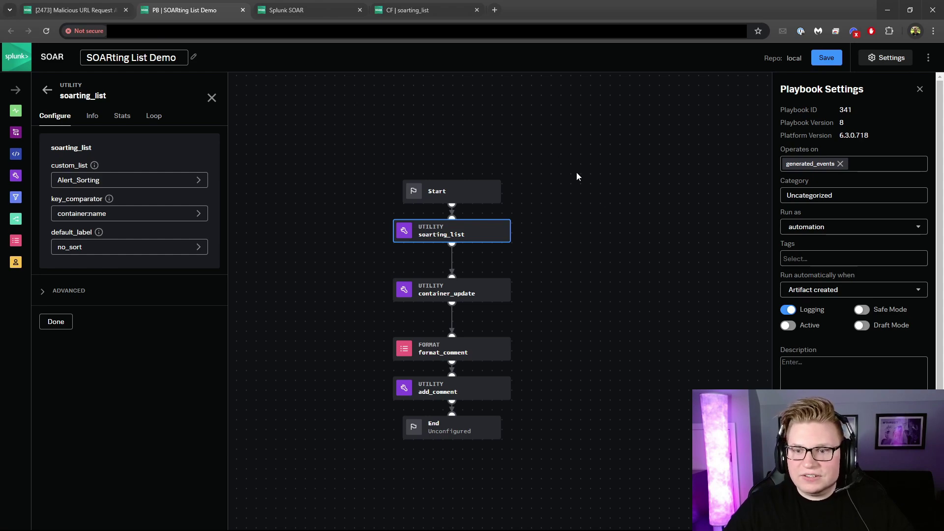
Activate the SOARting List Demo playbook and save it to the local repo with the comment "active"
left_click(787, 325)
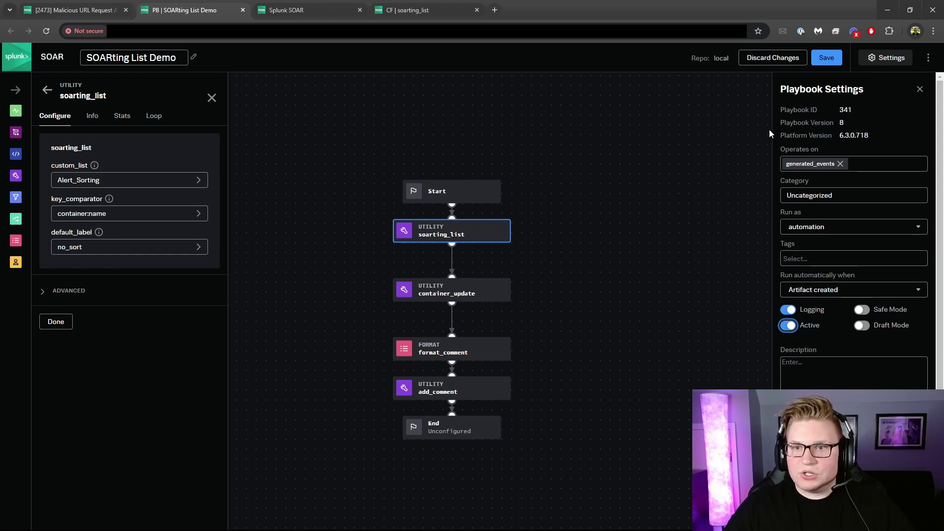
left_click(820, 63)
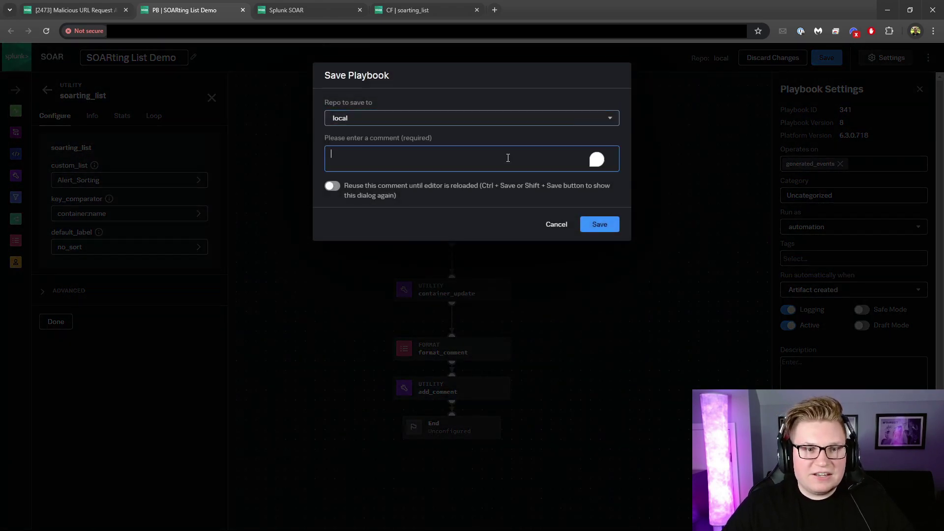
type("asdf")
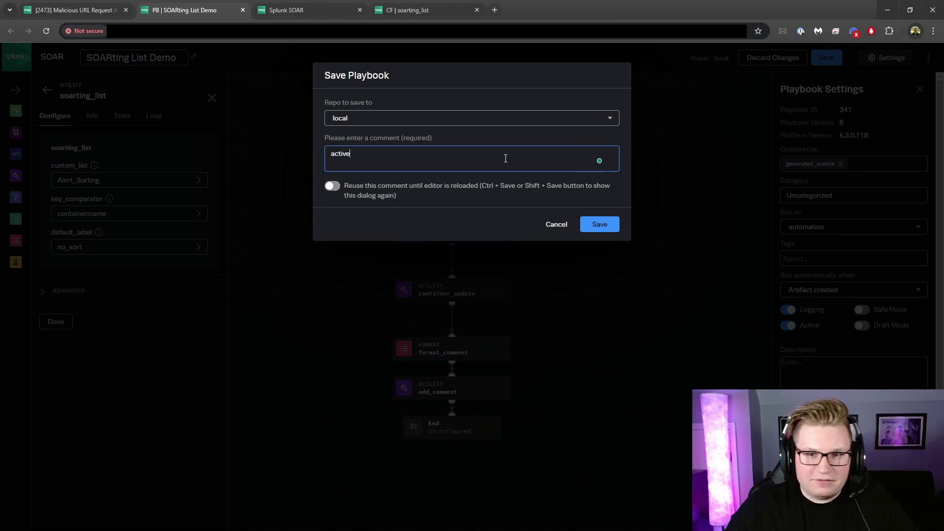
left_click(598, 225)
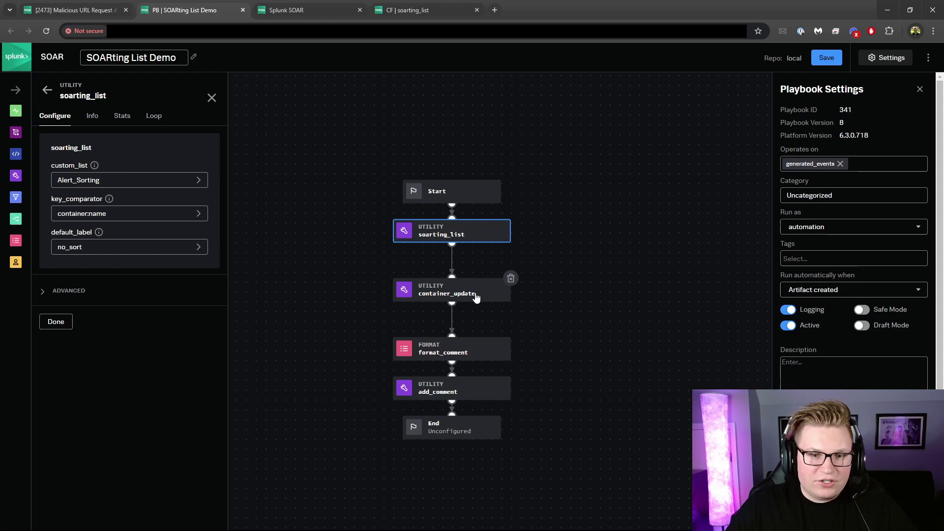
Examine the container_update block's container_input and the new_label source of its label input, comparing it with the Alert_Sorting list's labels
left_click(476, 295)
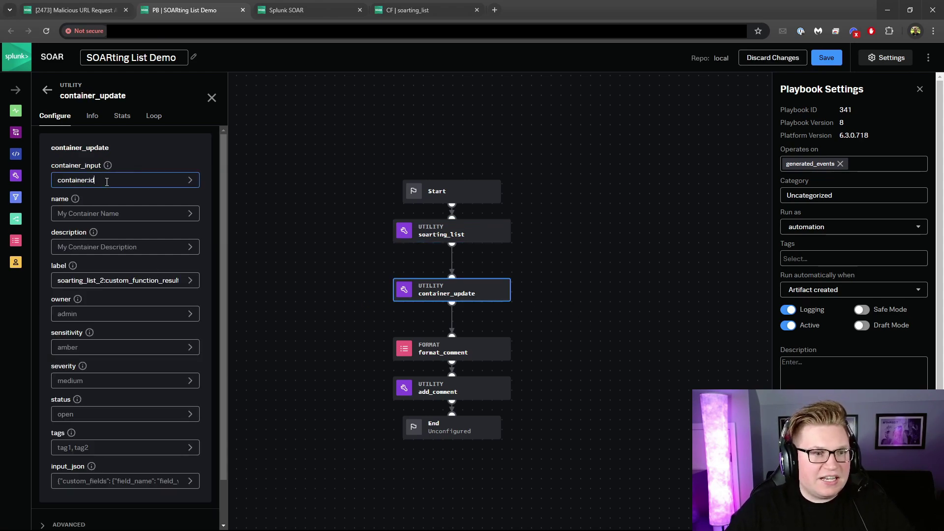
left_click_drag(93, 181, 55, 180)
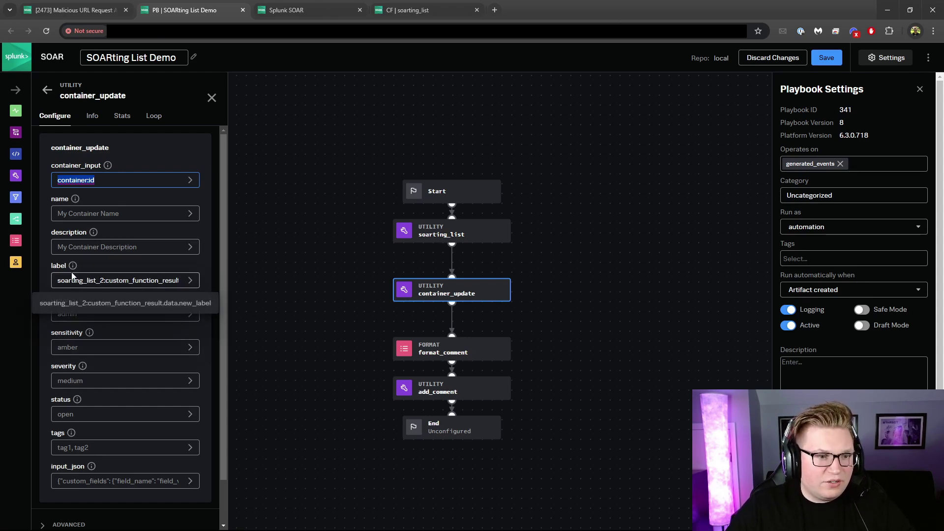
left_click(126, 281)
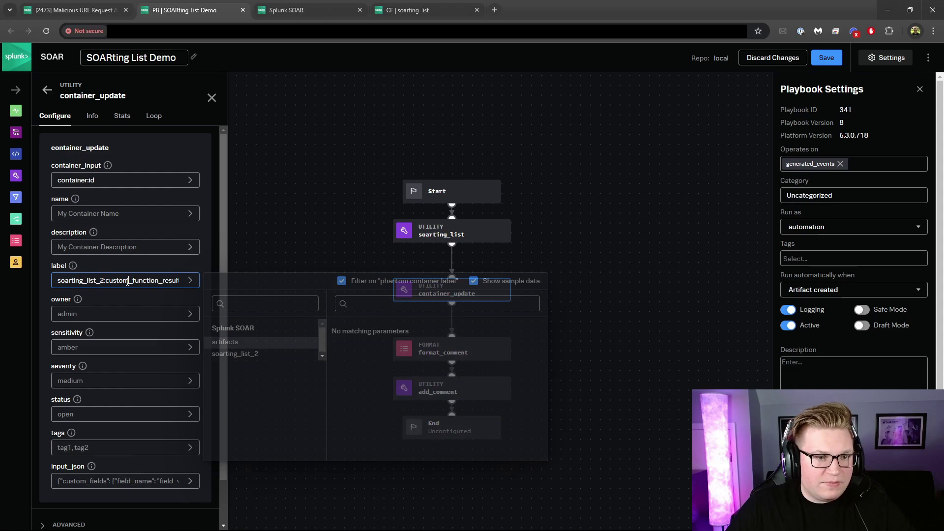
left_click(235, 354)
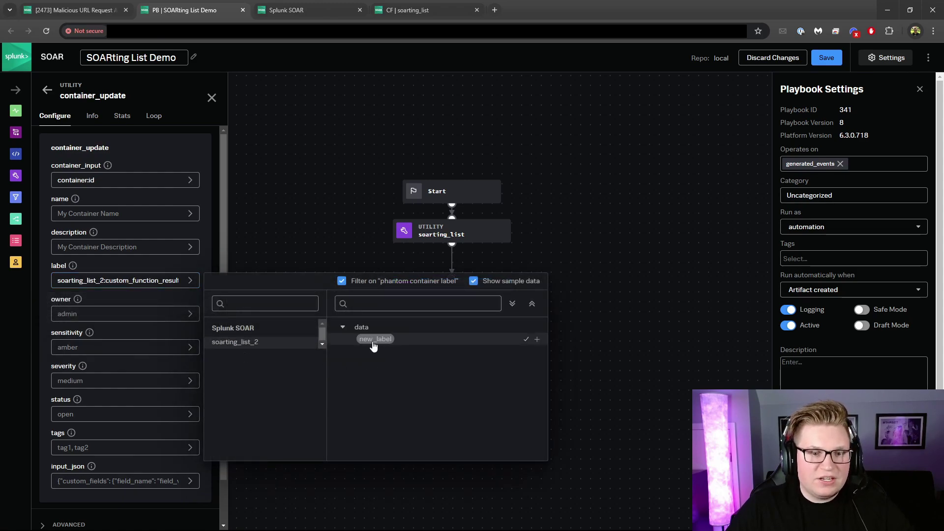
left_click(286, 10)
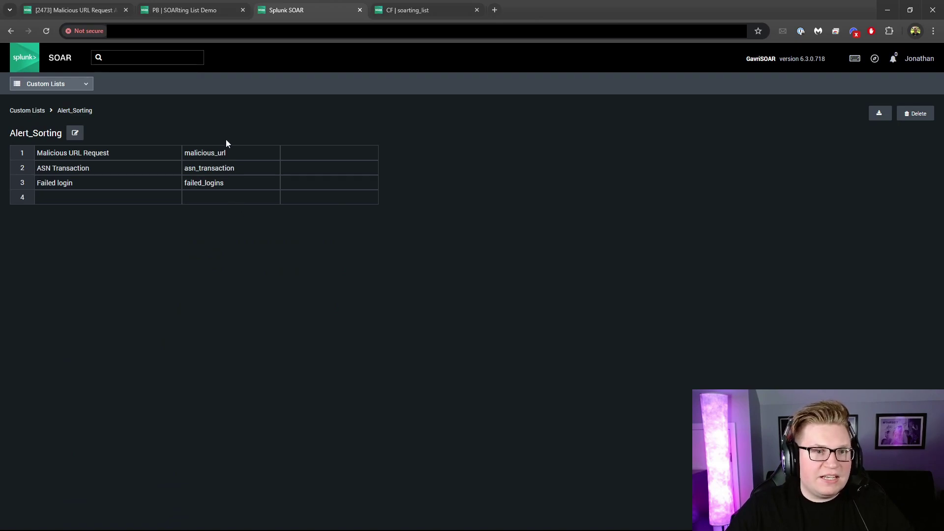
left_click(197, 11)
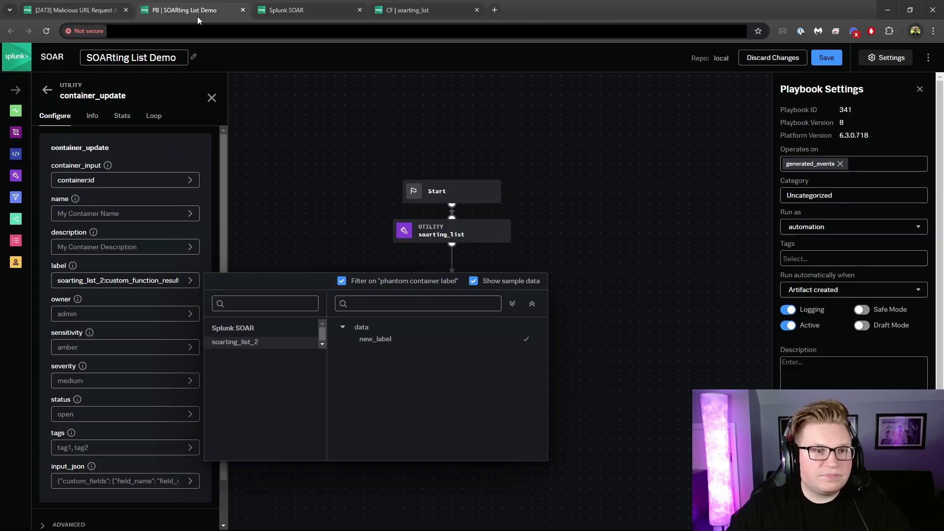
left_click(272, 239)
Review the format_comment block's message template and its parameter, and close the block's configuration
scroll(474, 380, "down", 2)
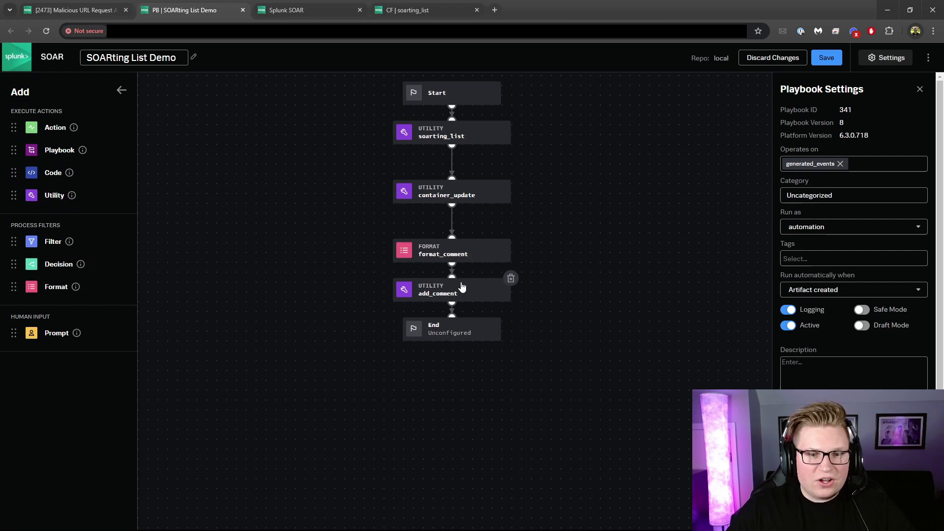
left_click(471, 256)
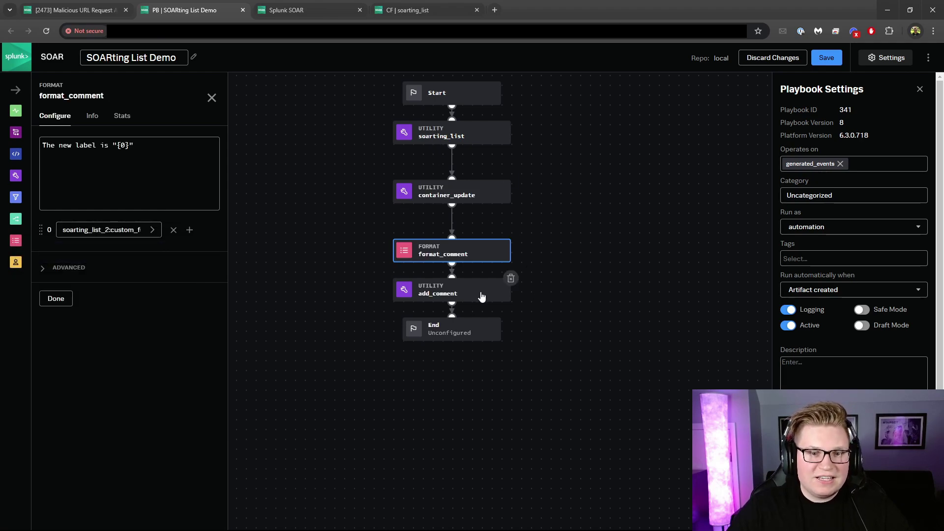
left_click(664, 270)
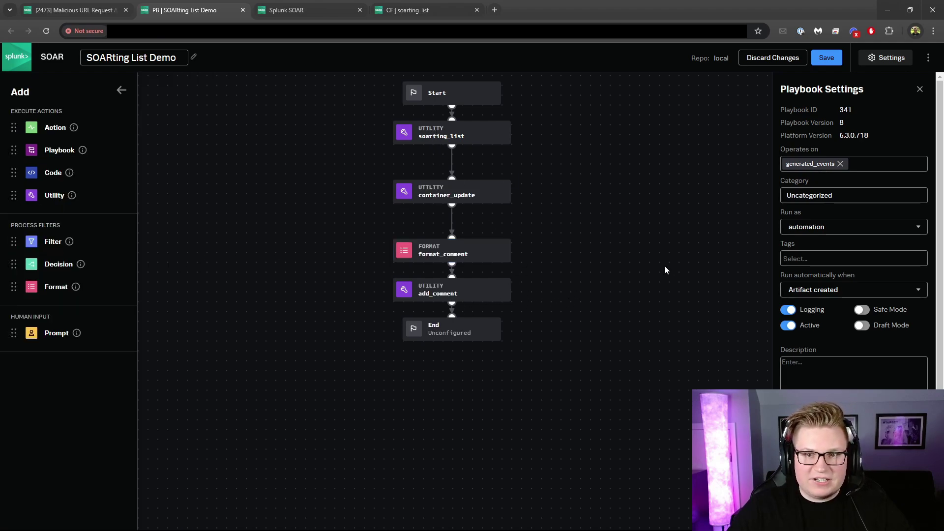
Save the playbook to the local repo with the comment "saving"
left_click(825, 57)
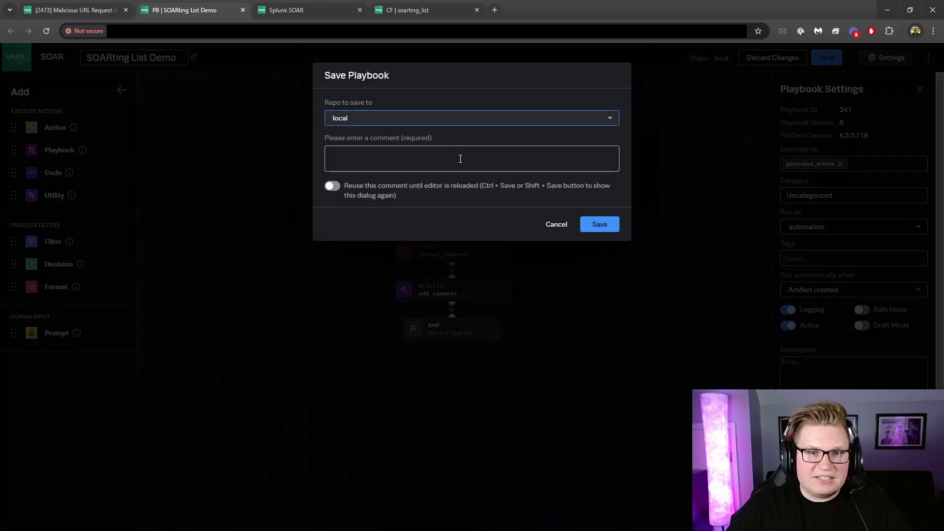
left_click(459, 157)
type("saving")
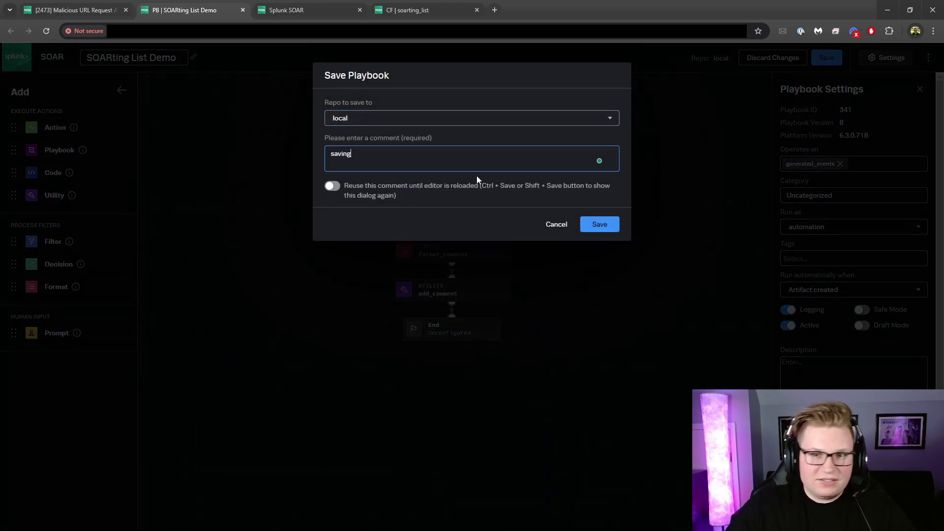
left_click(599, 225)
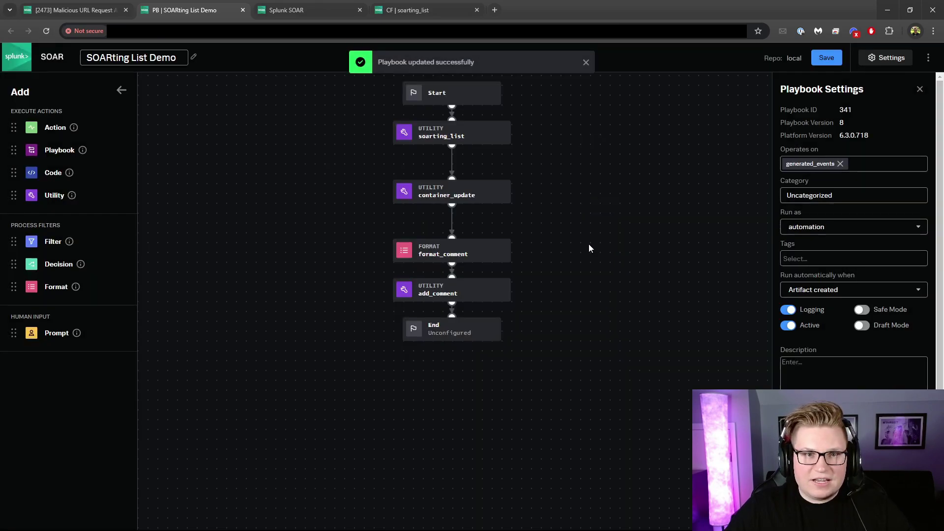
Return from event 2473 to the event queue and compare the labels of newly generated events with those of older ones
left_click(69, 10)
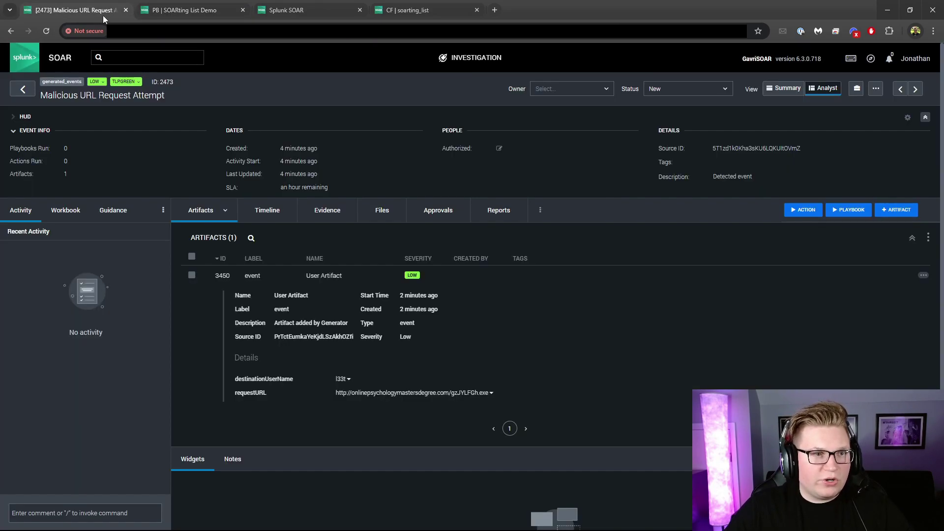
left_click(29, 86)
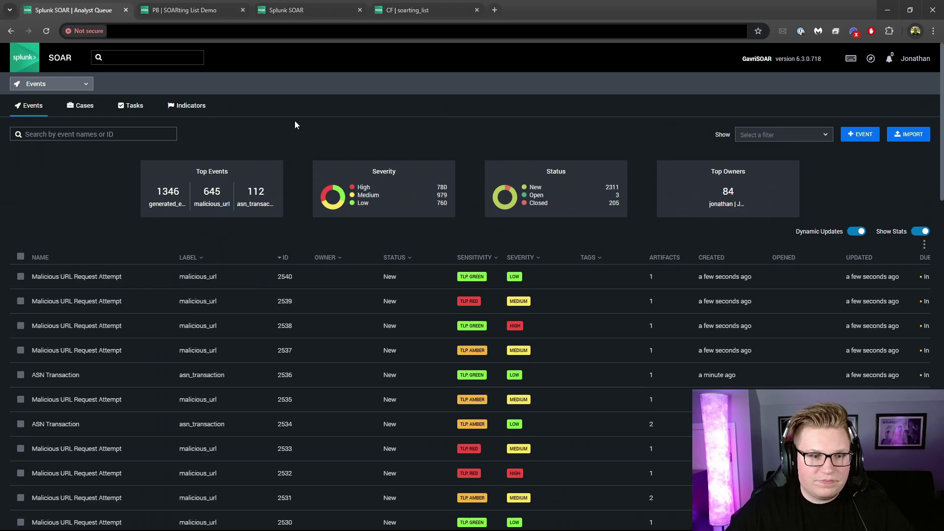
scroll(379, 216, "down", 7)
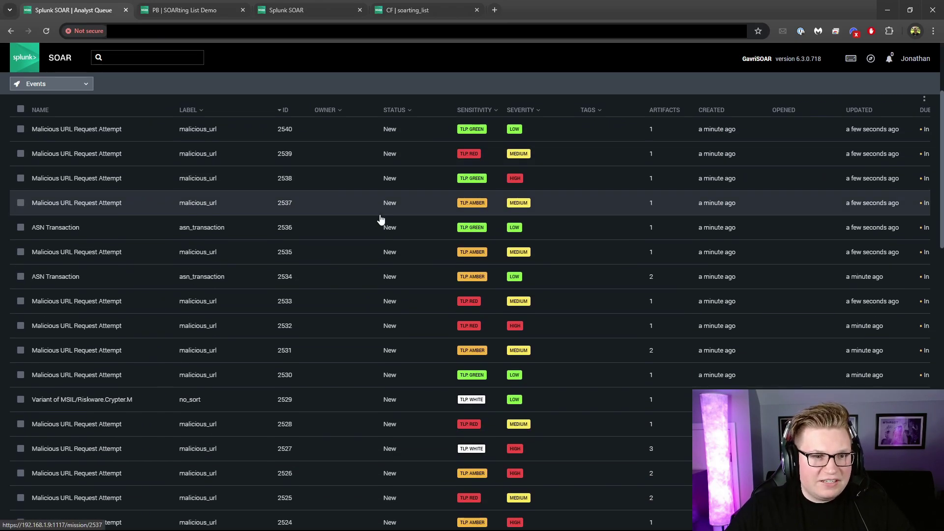
scroll(381, 229, "down", 5)
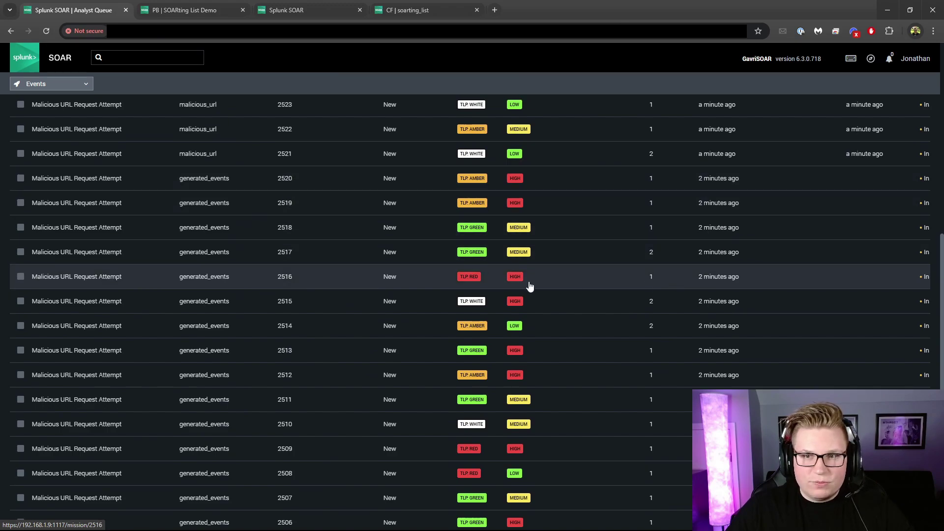
scroll(379, 280, "up", 2)
scroll(641, 282, "up", 3)
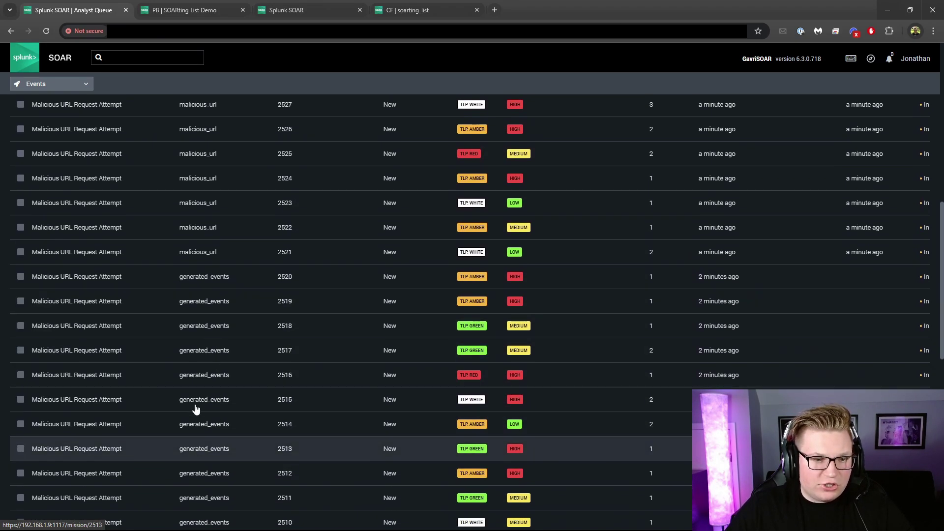
scroll(244, 371, "up", 2)
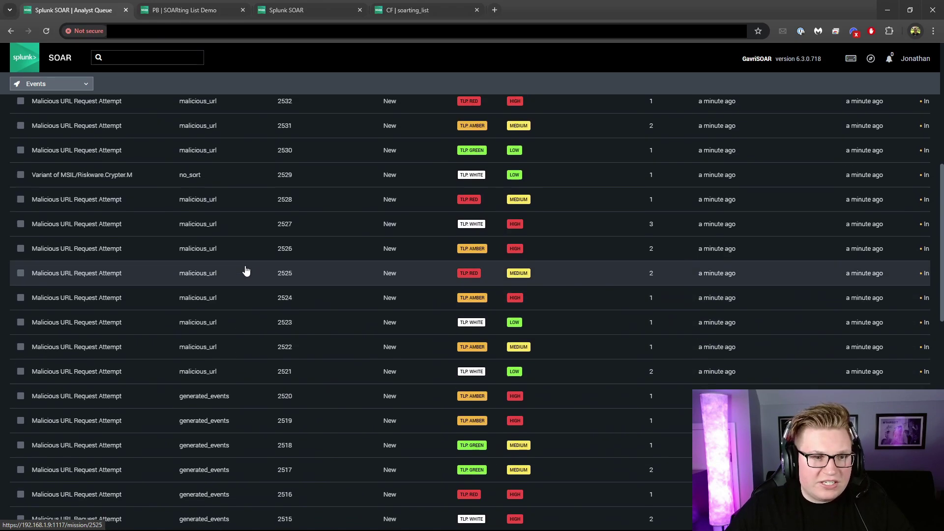
scroll(246, 296, "up", 4)
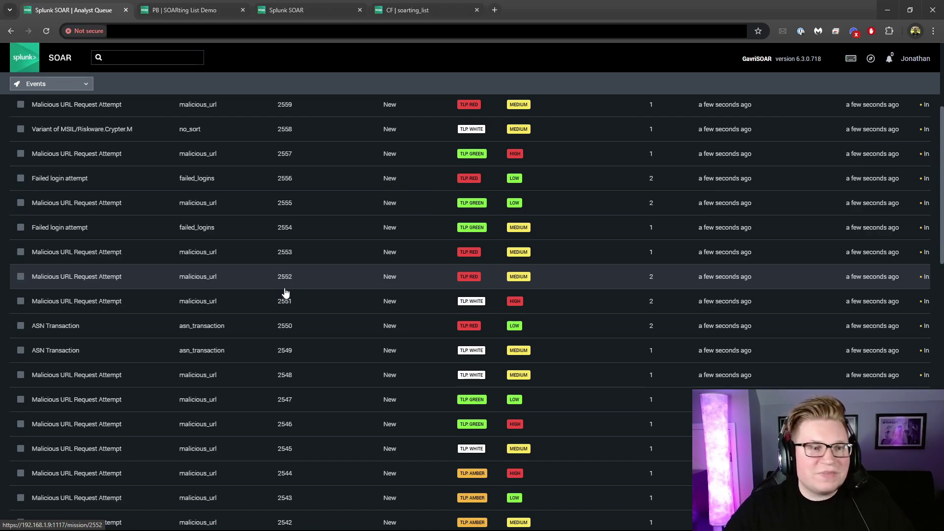
scroll(275, 290, "up", 2)
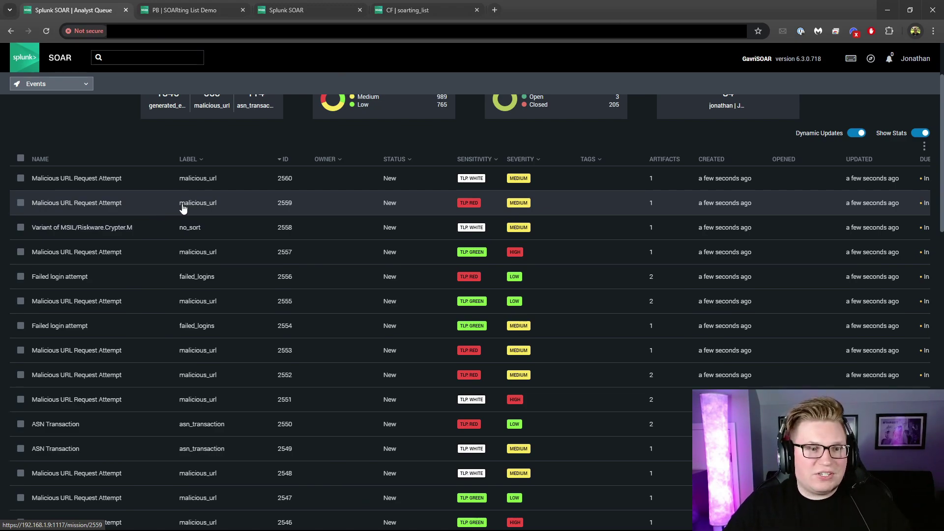
scroll(262, 259, "down", 1)
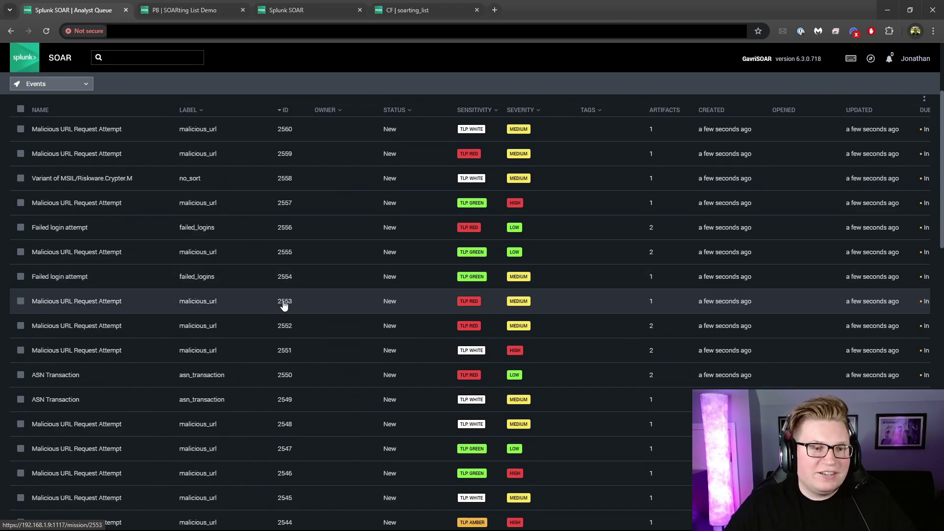
Revisit the Alert_Sorting list and the SOARting List Demo playbook, and switch to the soarting_list custom function's code
left_click(304, 12)
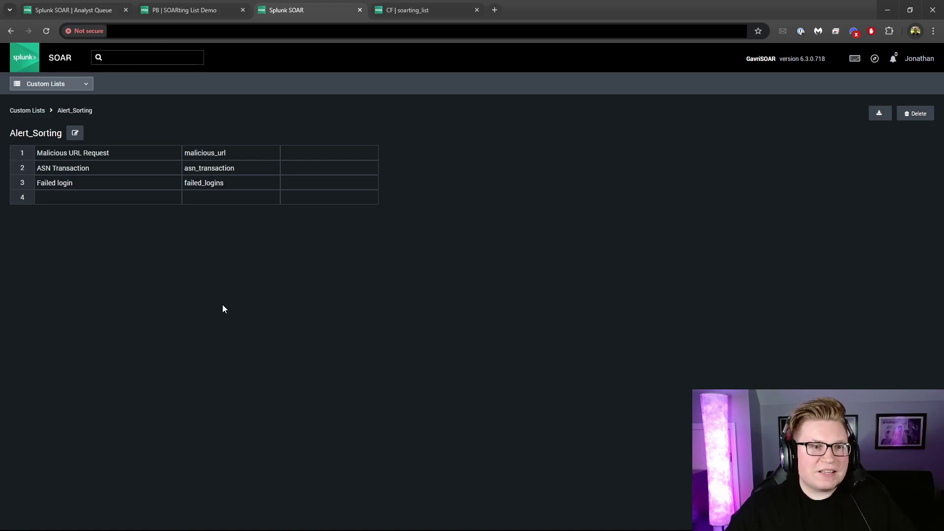
left_click(220, 15)
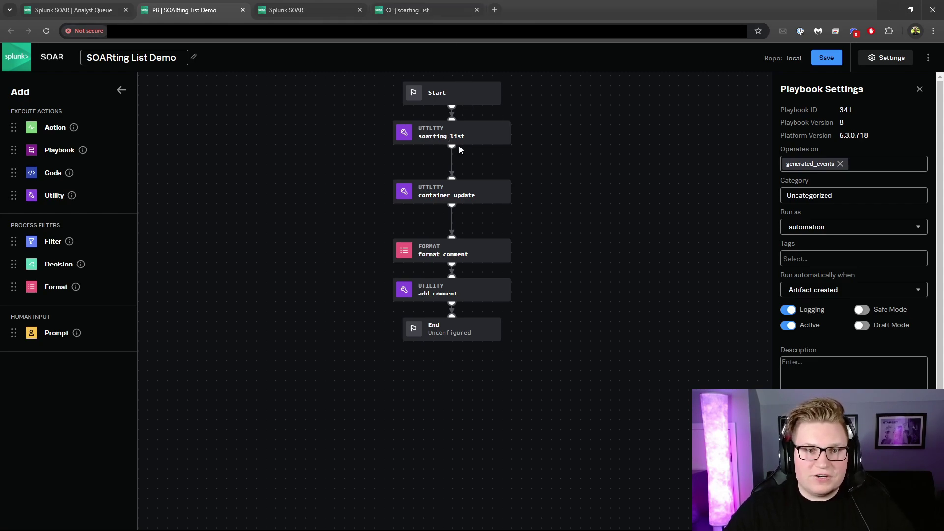
left_click(450, 11)
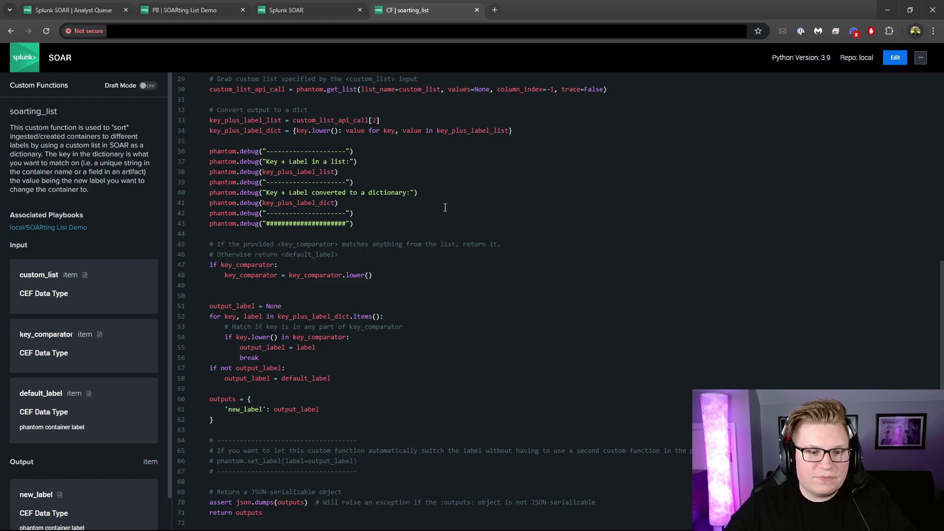
Edit the soarting_list custom function and uncomment the phantom.set_label(label=output_label) call on line 66
left_click(893, 62)
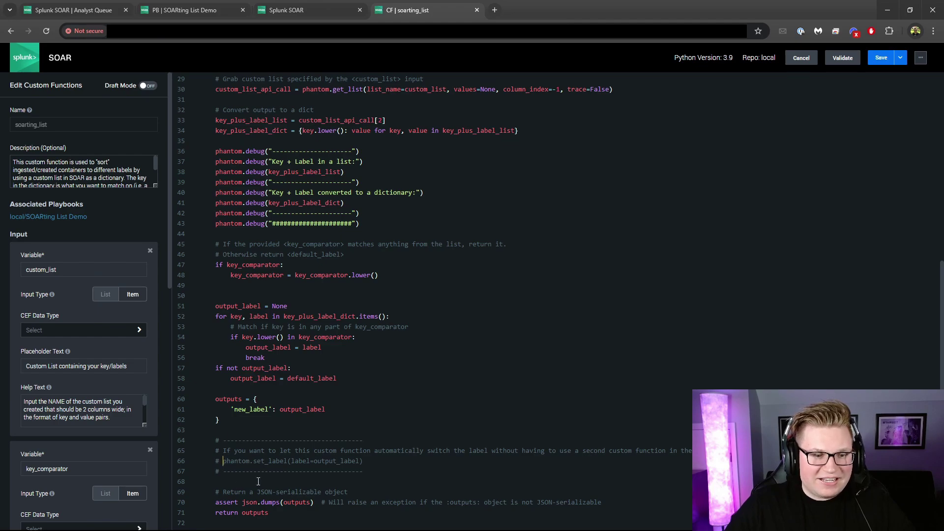
key("ctrl+slash")
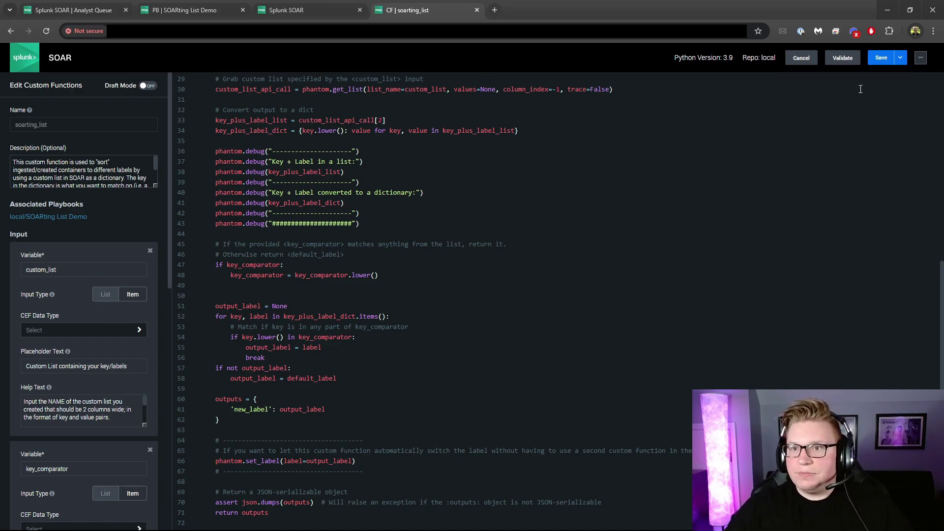
Save the custom function with its associated playbook kept active, using the commit message "uncommented line 66"
left_click(882, 58)
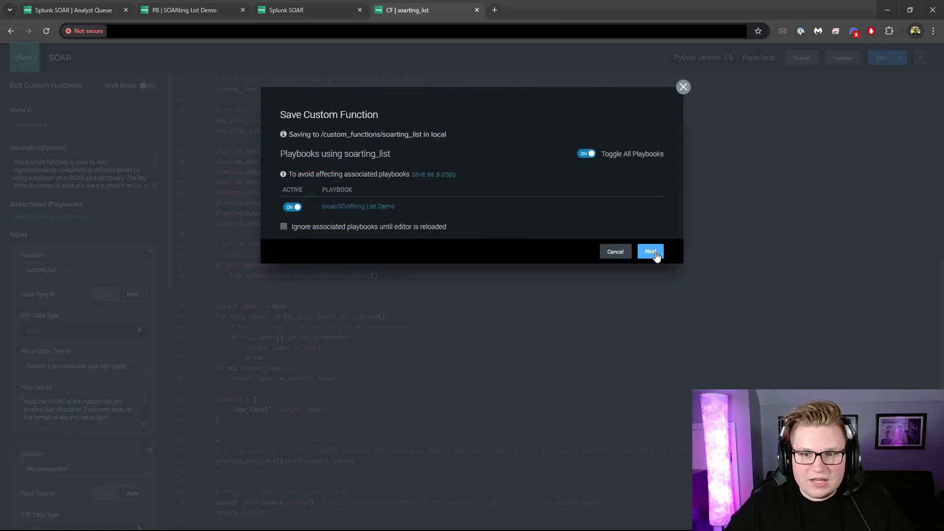
left_click(650, 251)
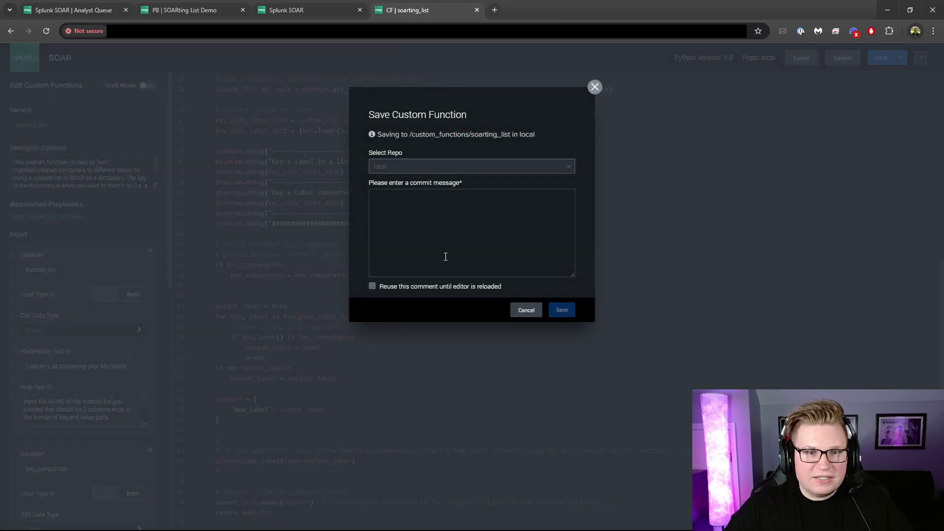
left_click(446, 257)
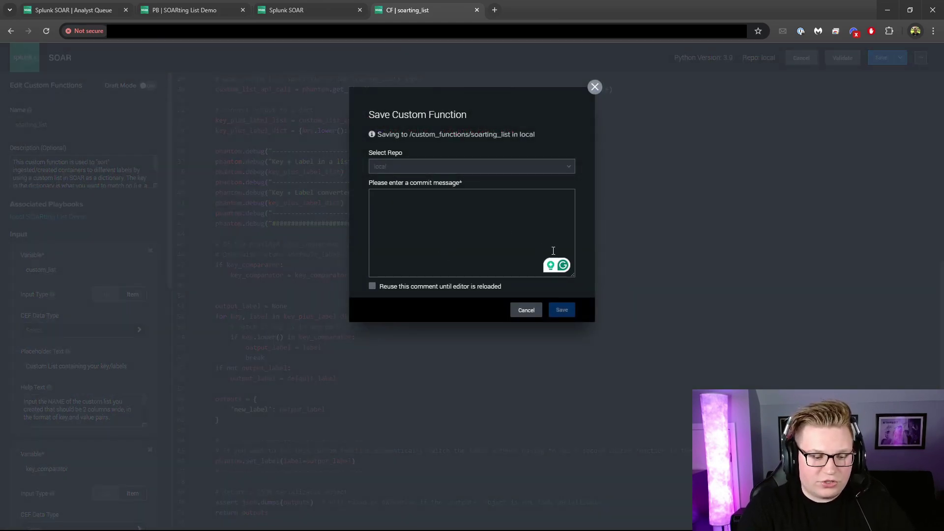
type("uncomment")
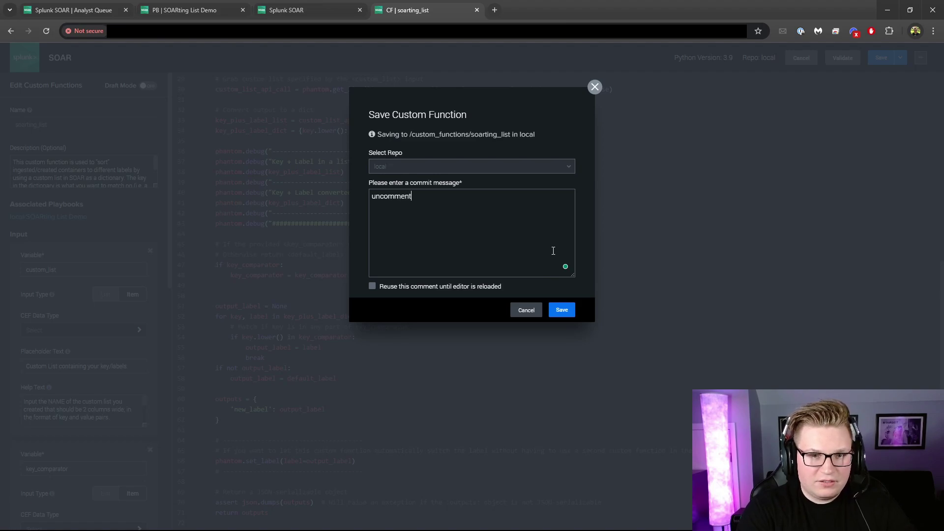
type("ed line 66")
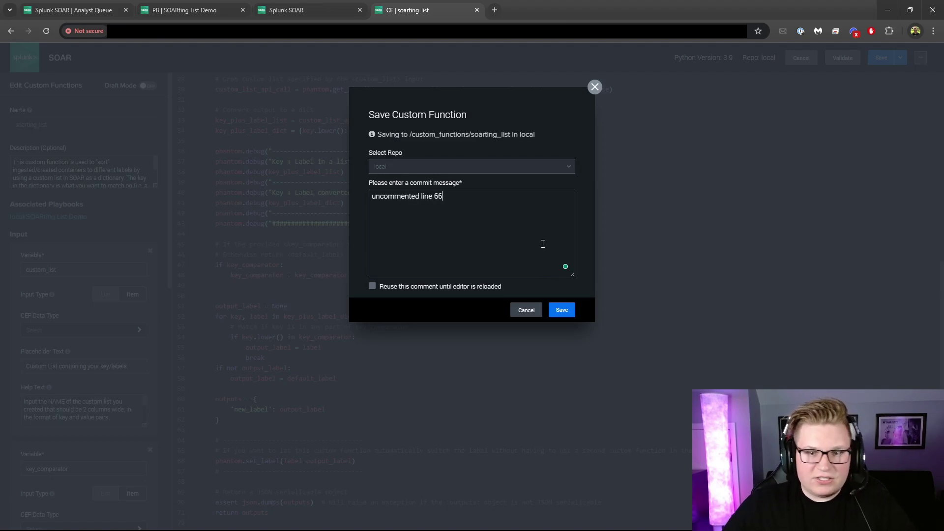
left_click(562, 310)
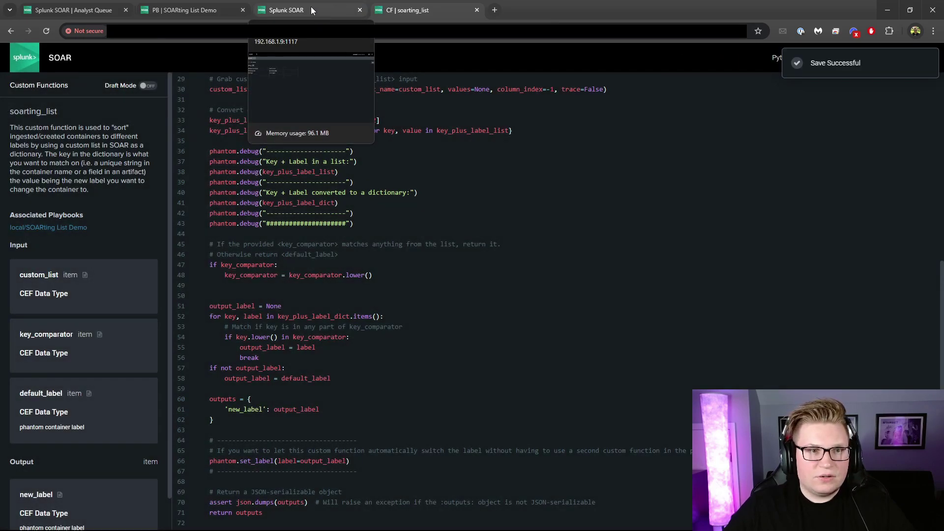
In the SOARting List Demo playbook, detach the container_update block, move it aside, and connect soarting_list directly to format_comment
left_click(192, 10)
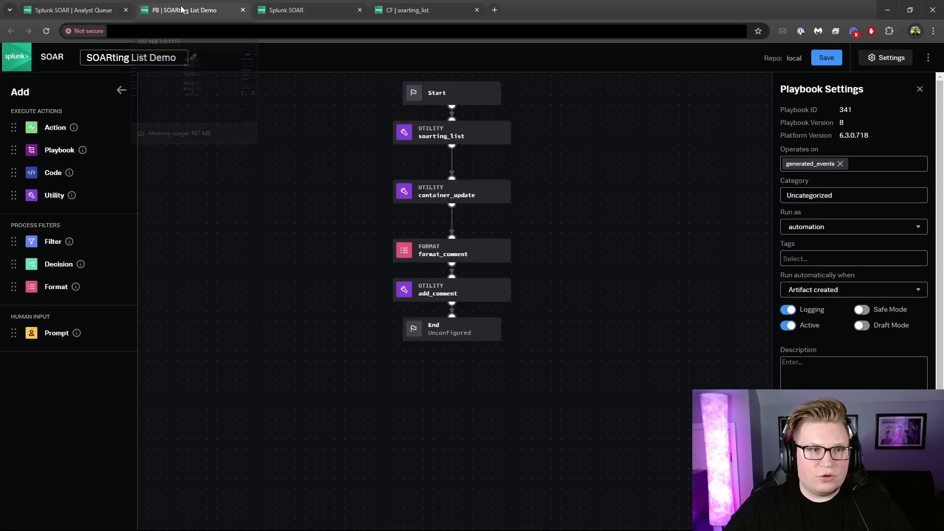
left_click(452, 163)
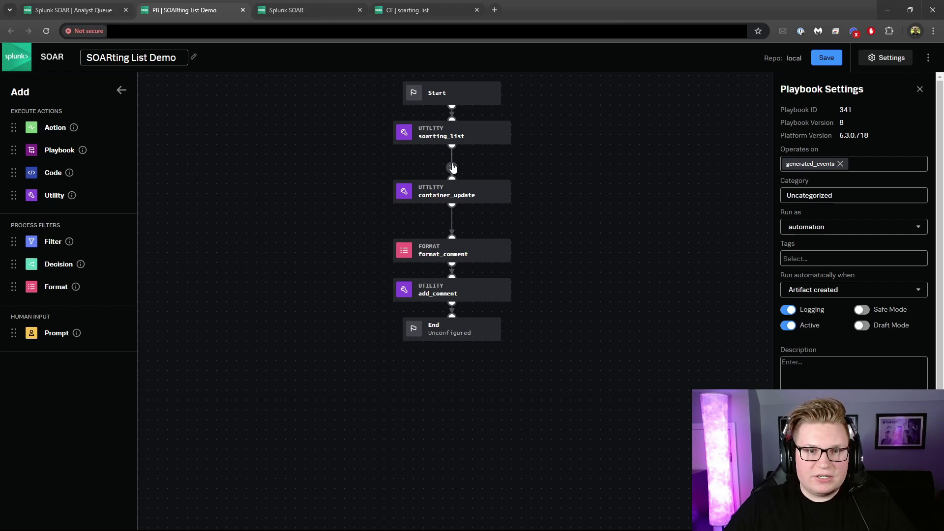
left_click(453, 228)
left_click_drag(480, 203, 312, 203)
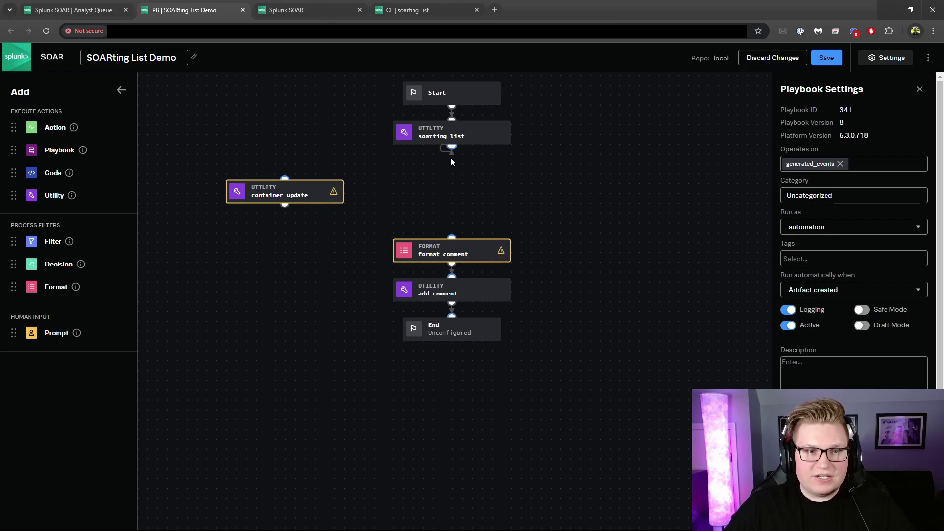
left_click_drag(450, 225, 452, 227)
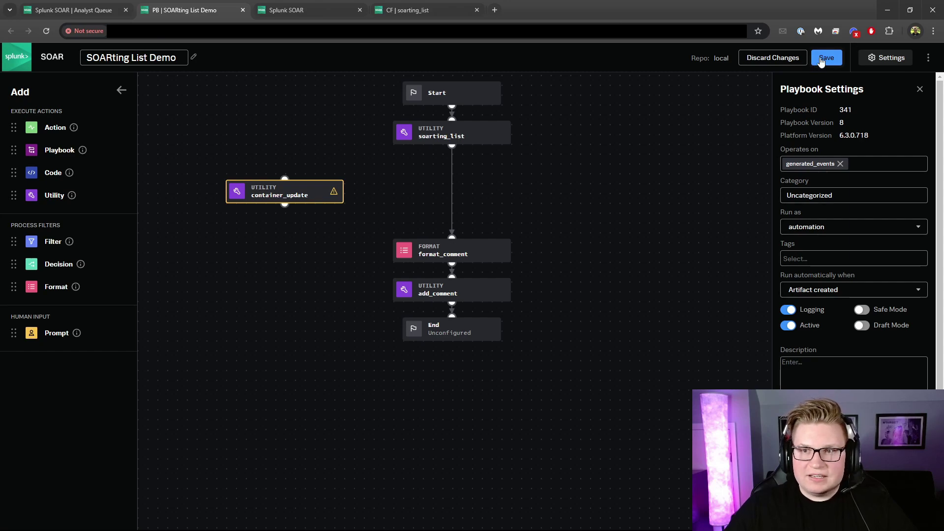
Save the rewired playbook to the local repo with the comment "saving"
left_click(827, 57)
left_click(535, 160)
type("saving")
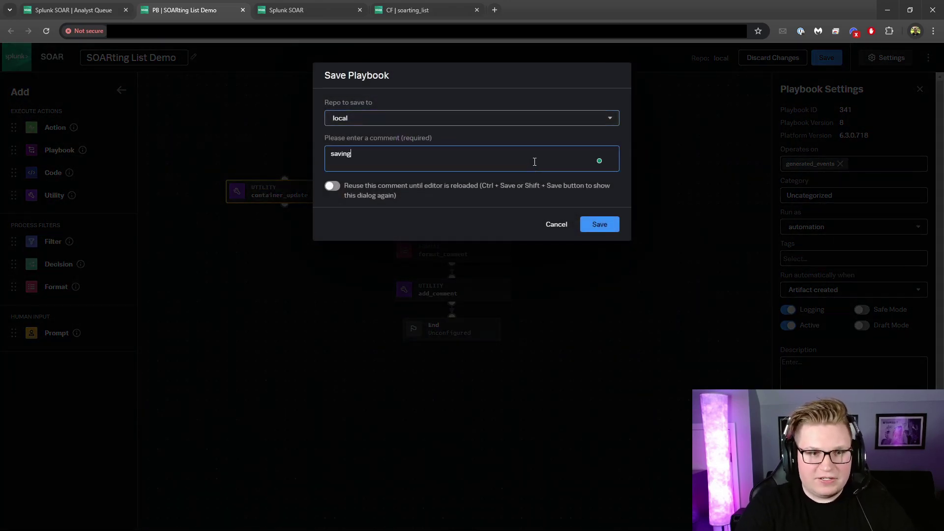
left_click(600, 226)
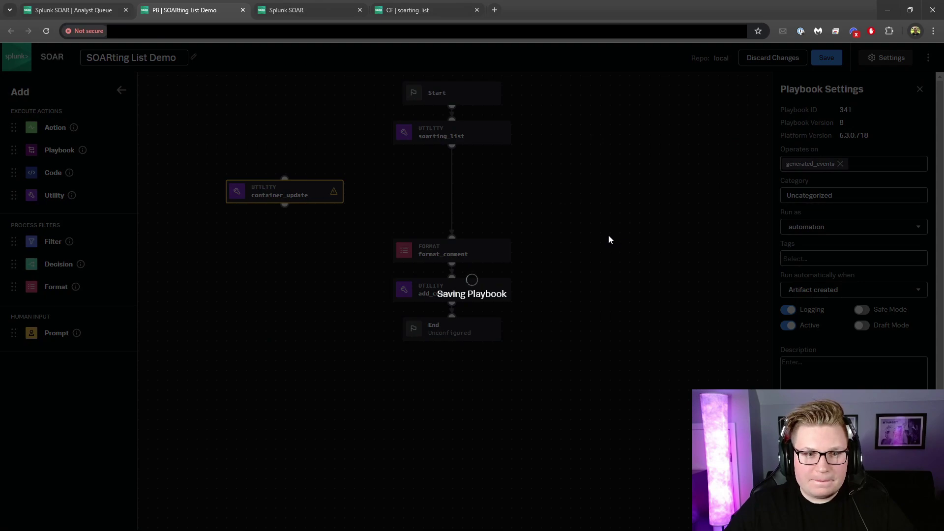
Return to the analyst event queue and check the labels assigned to the newest events
left_click(98, 10)
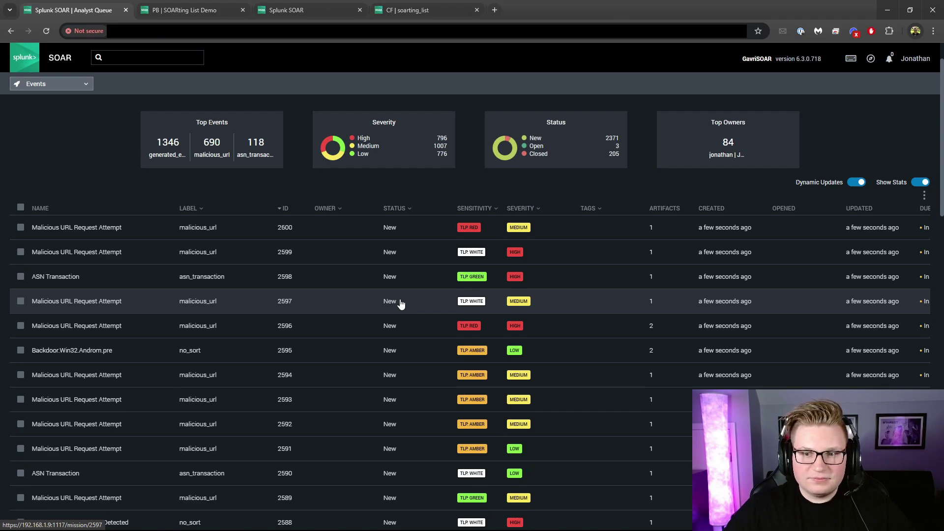
scroll(778, 335, "down", 3)
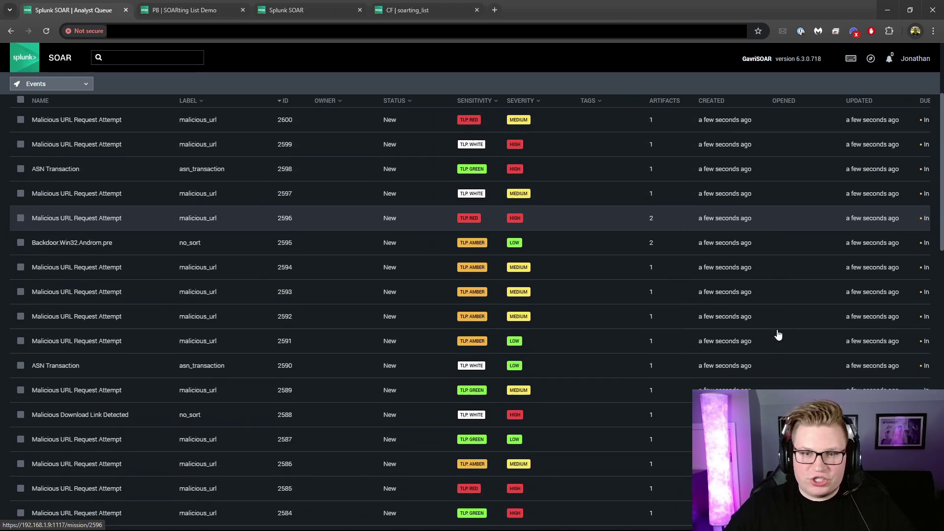
scroll(541, 353, "up", 1)
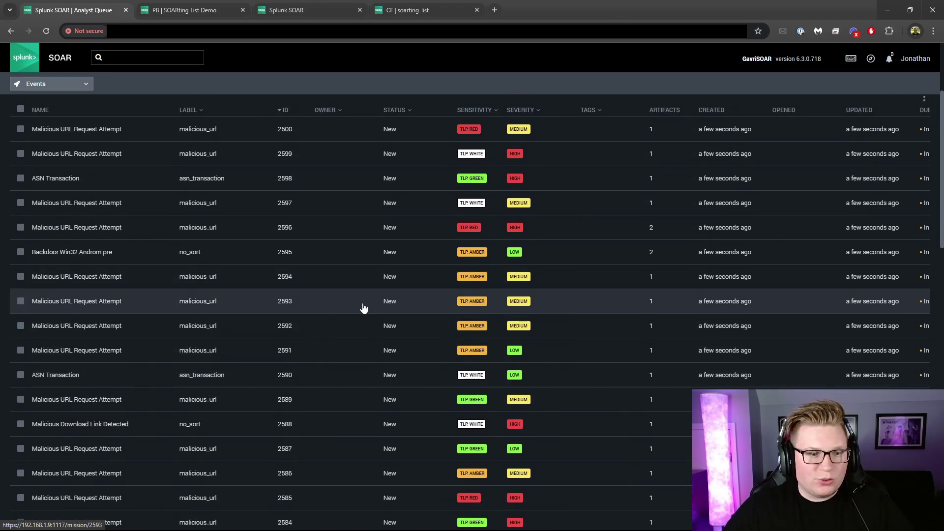